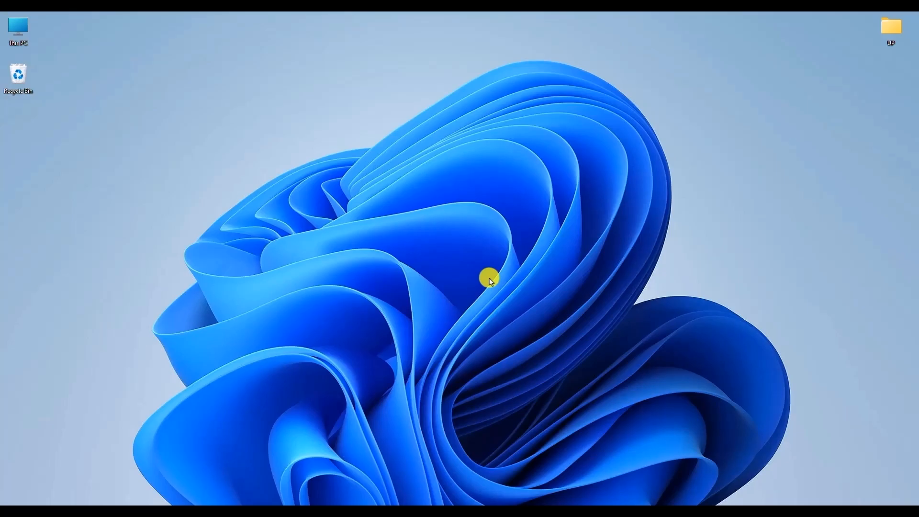
Look up the Ethernet 2 adapter's IPv4 address, 192.168.1.2, in advanced network settings.
key(super)
key(super)
right_click(847, 506)
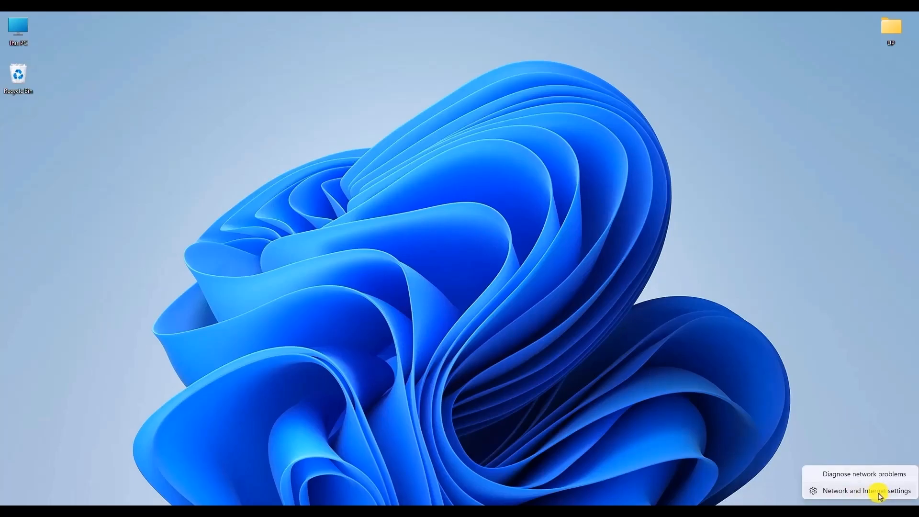
click(877, 490)
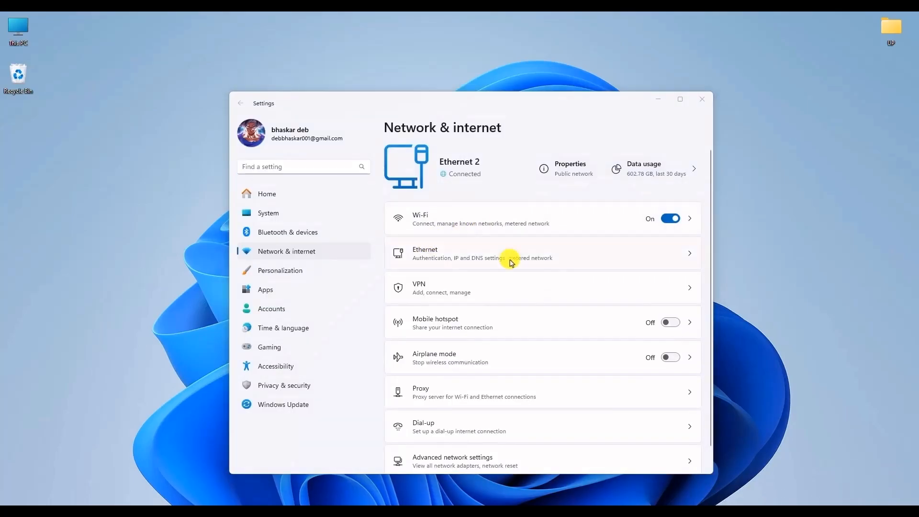
scroll(481, 246, down, 1)
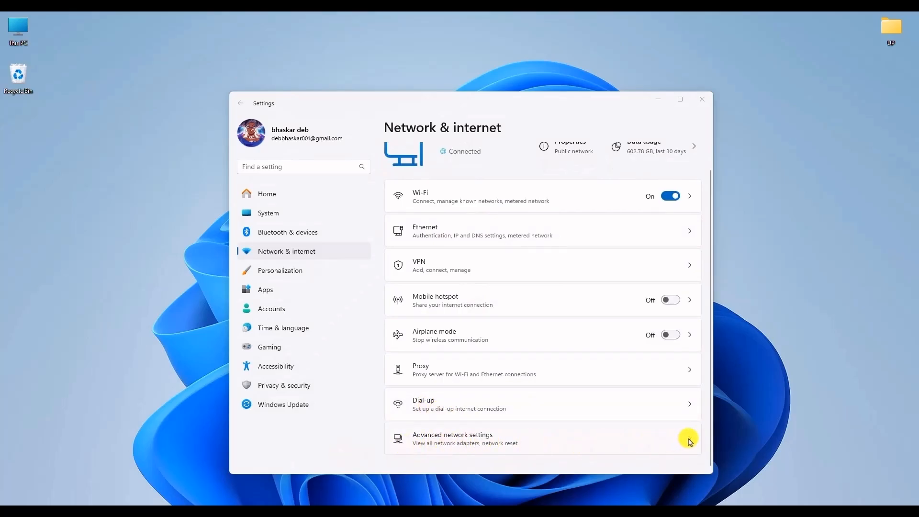
click(691, 438)
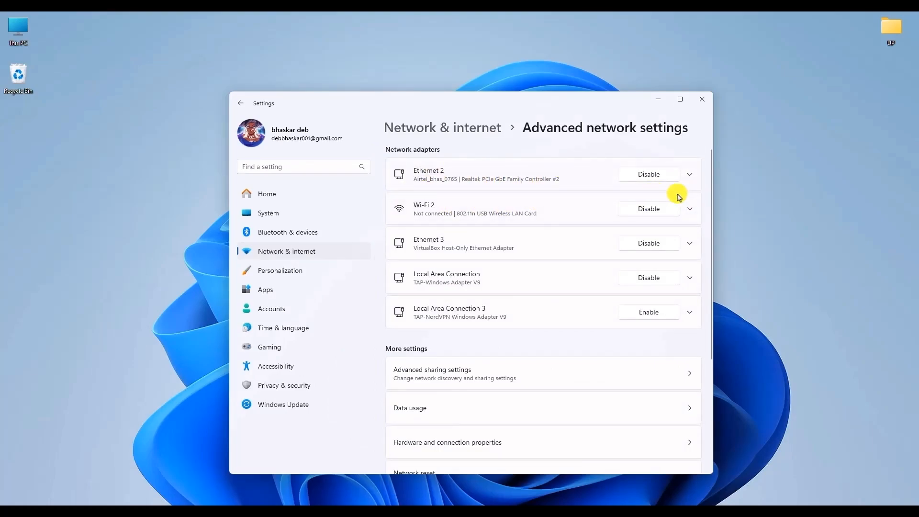
click(690, 176)
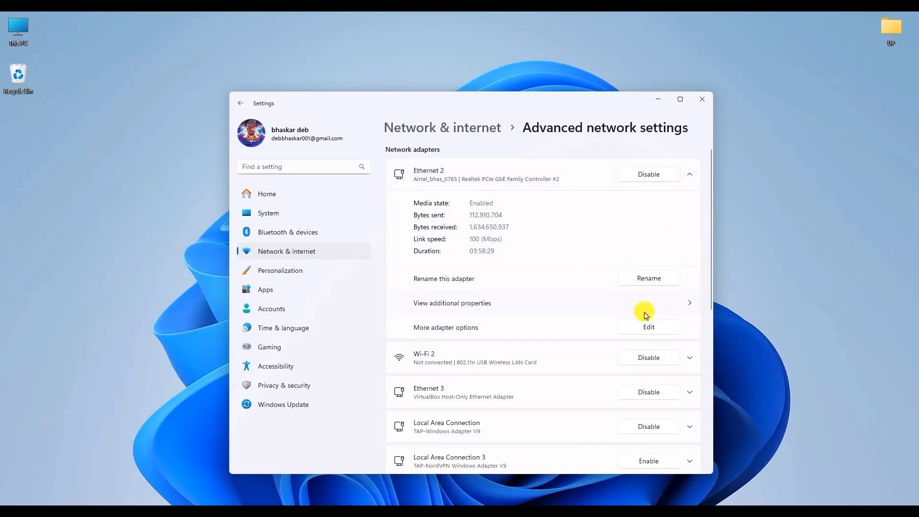
click(689, 303)
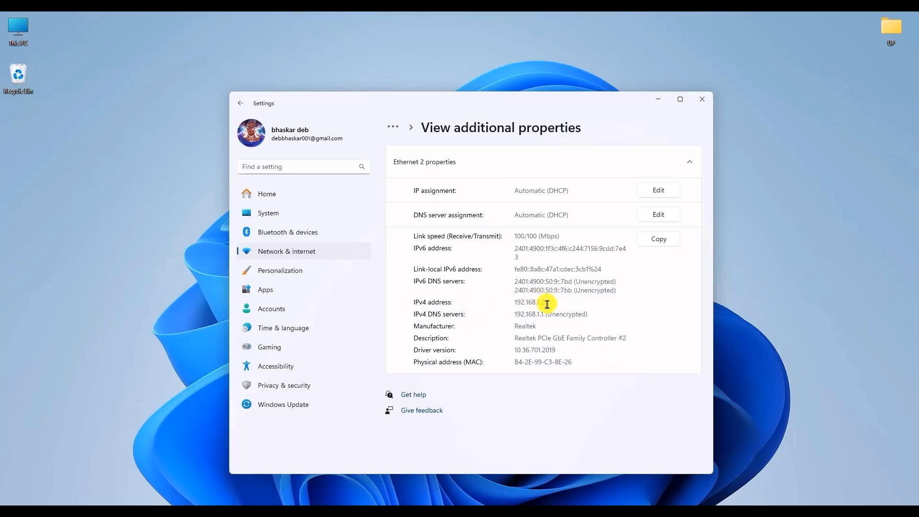
drag(548, 302, 512, 302)
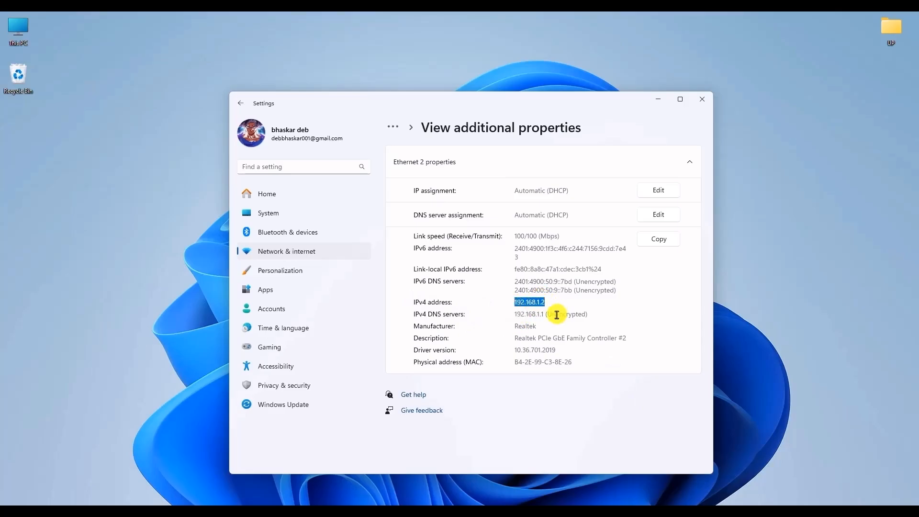
click(254, 76)
key(super+d)
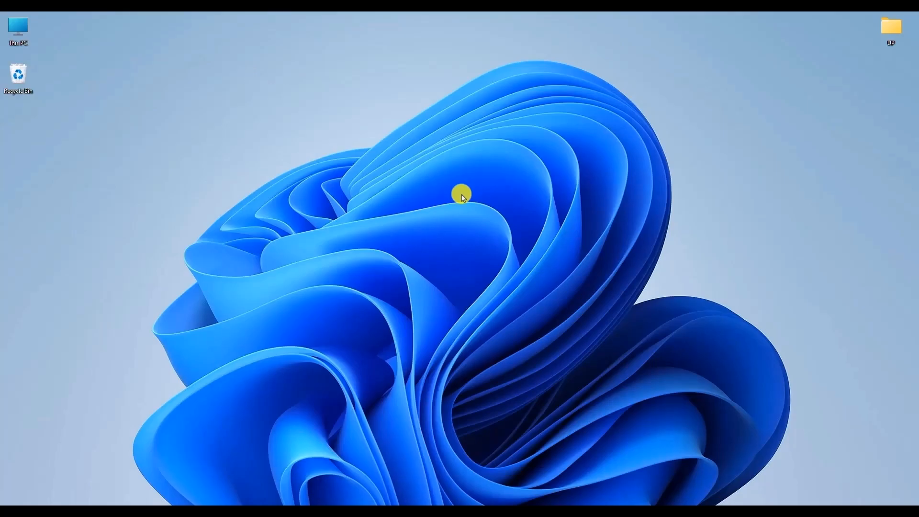
Turn on FTP Server and IIS Management Console under Internet Information Services in Windows Features.
key(super)
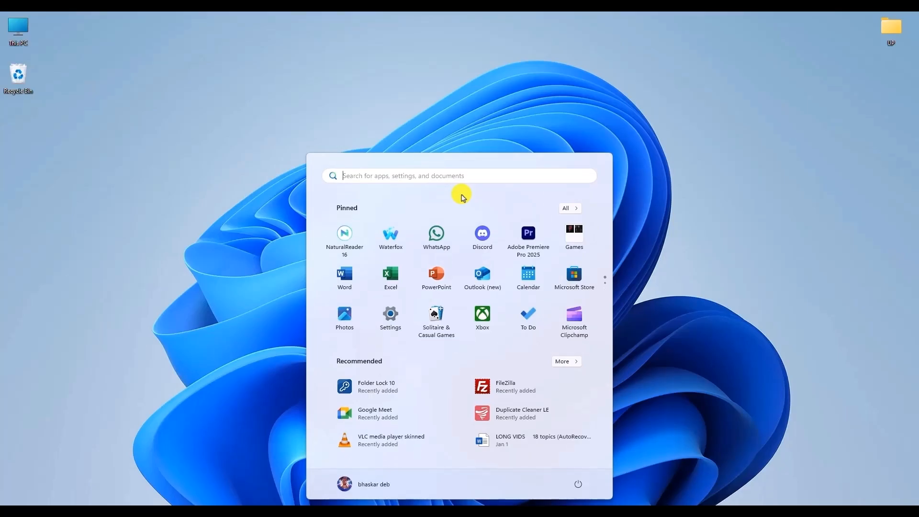
text(tu)
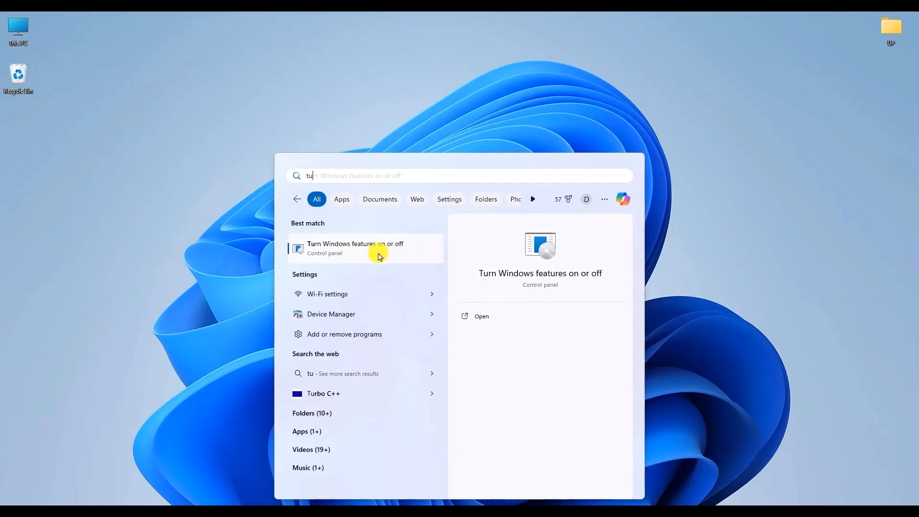
click(380, 257)
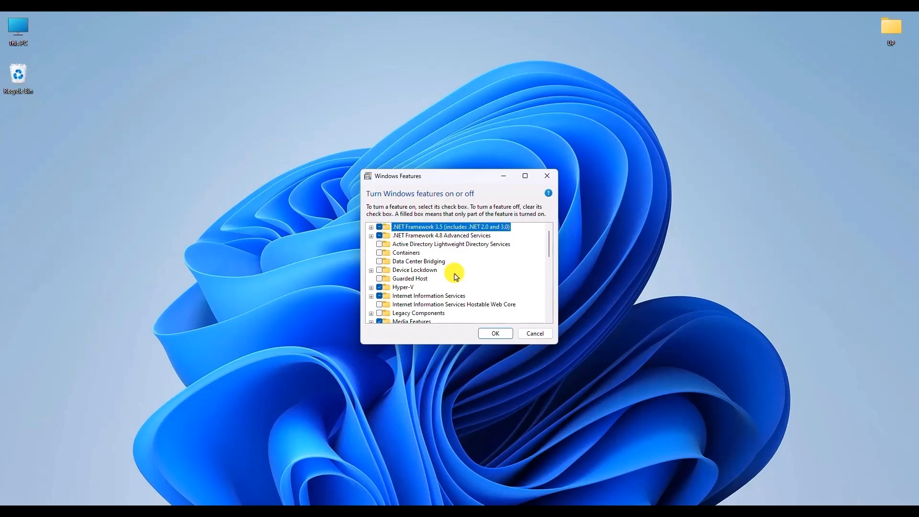
click(524, 176)
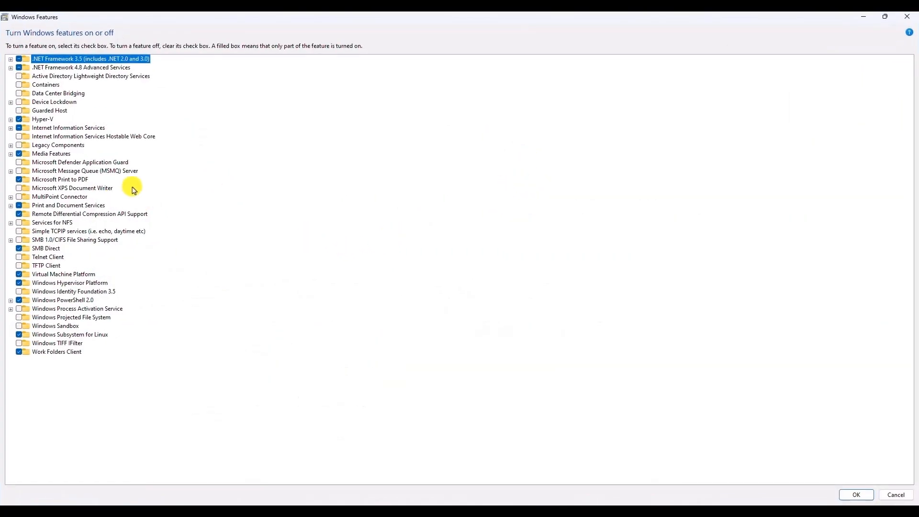
click(13, 128)
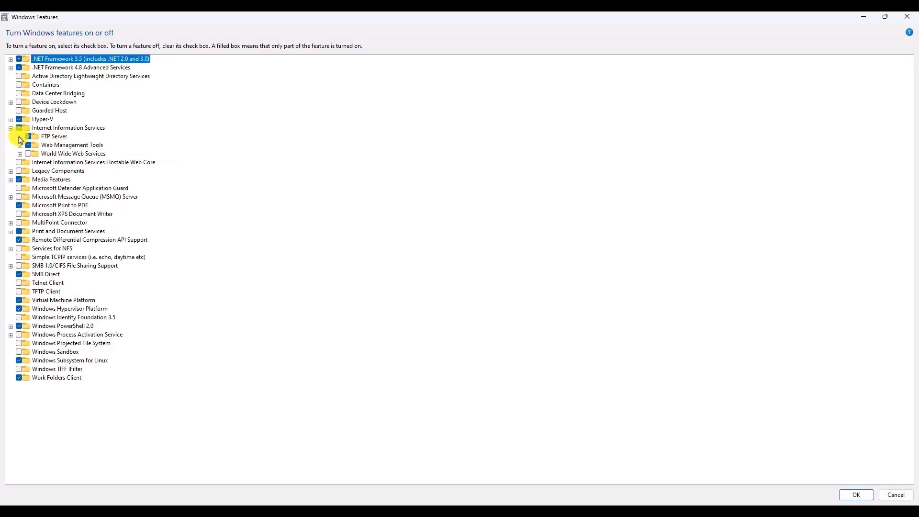
click(20, 137)
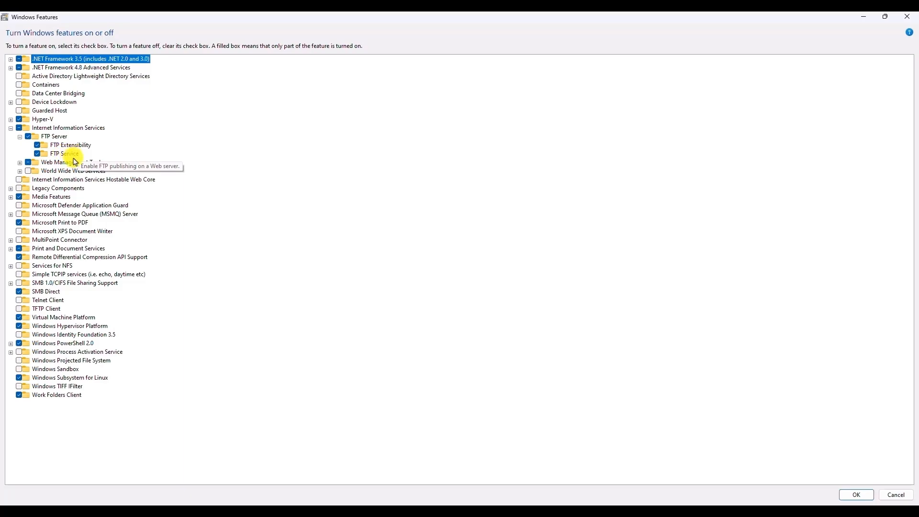
click(20, 163)
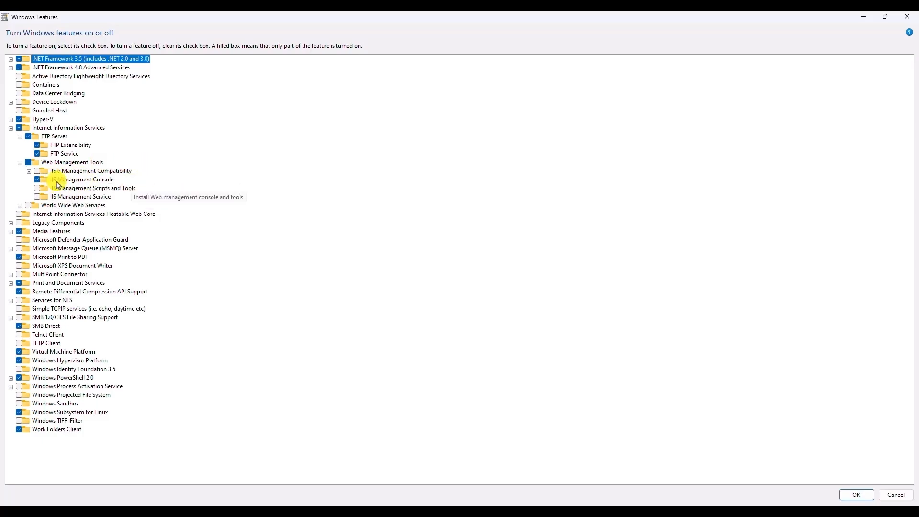
click(856, 495)
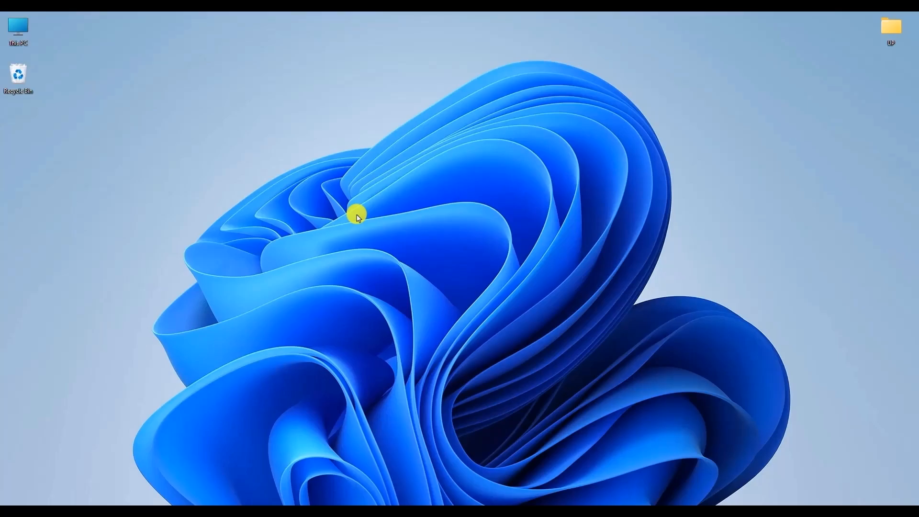
Create a new folder named FTP inside This PC > Videos.
double_click(19, 31)
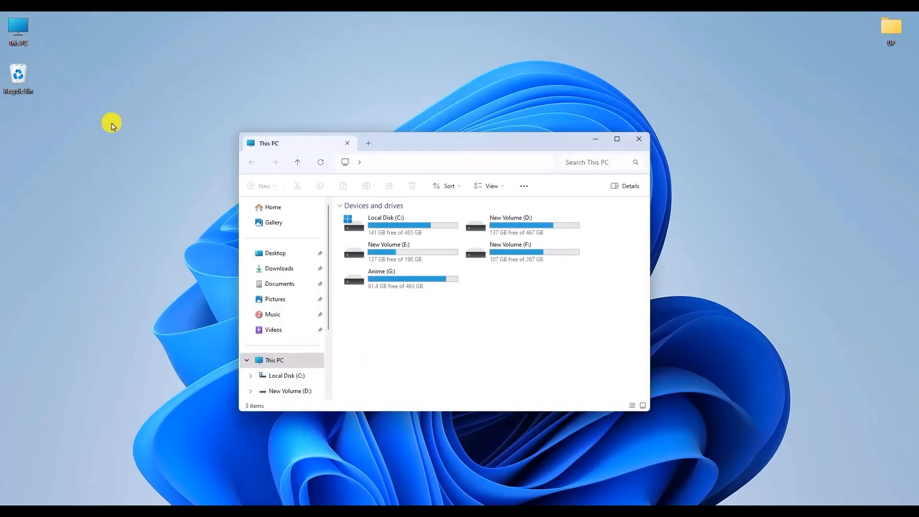
click(291, 335)
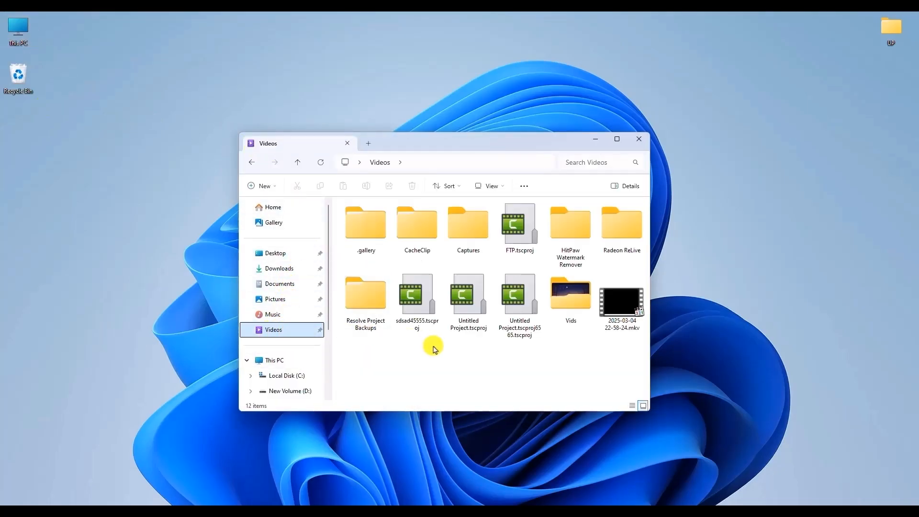
right_click(437, 362)
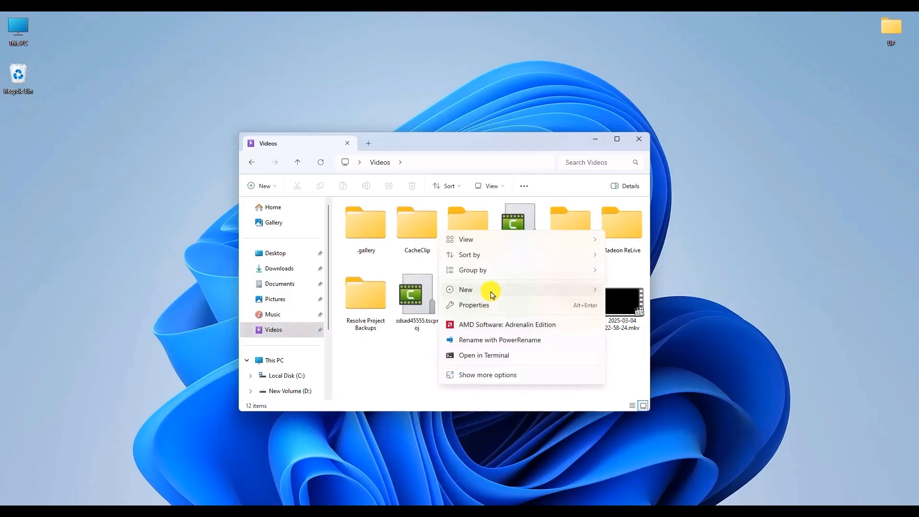
mouse_move(486, 298)
click(621, 297)
click(516, 371)
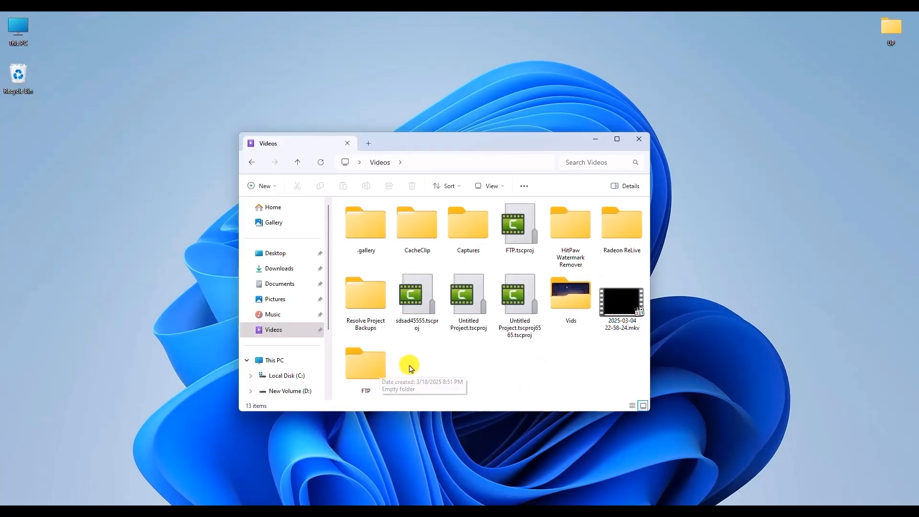
Copy all seven videos from Vids into the FTP folder and close the file window.
double_click(554, 306)
key(ctrl+a)
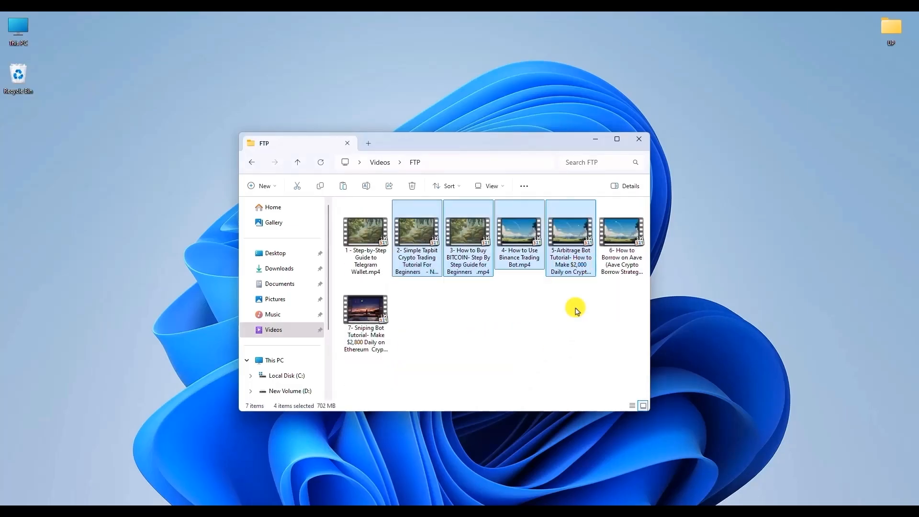
click(576, 310)
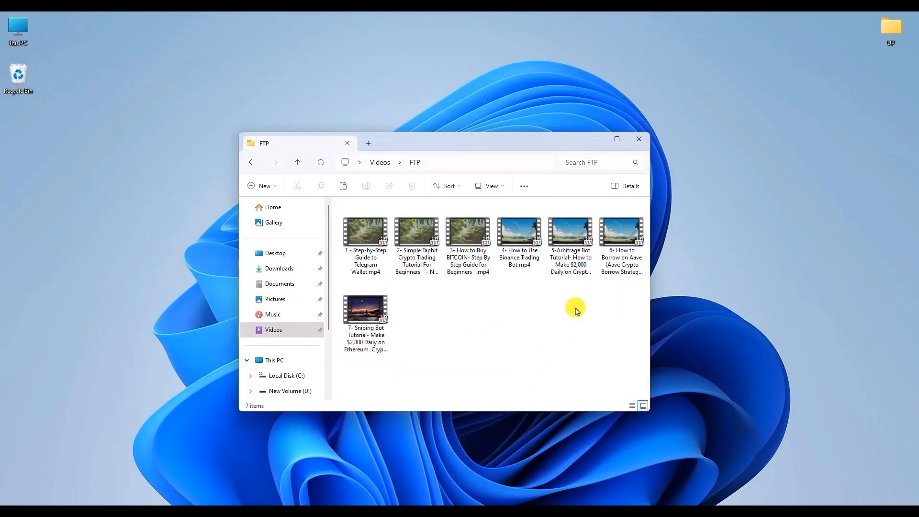
key(alt+Left)
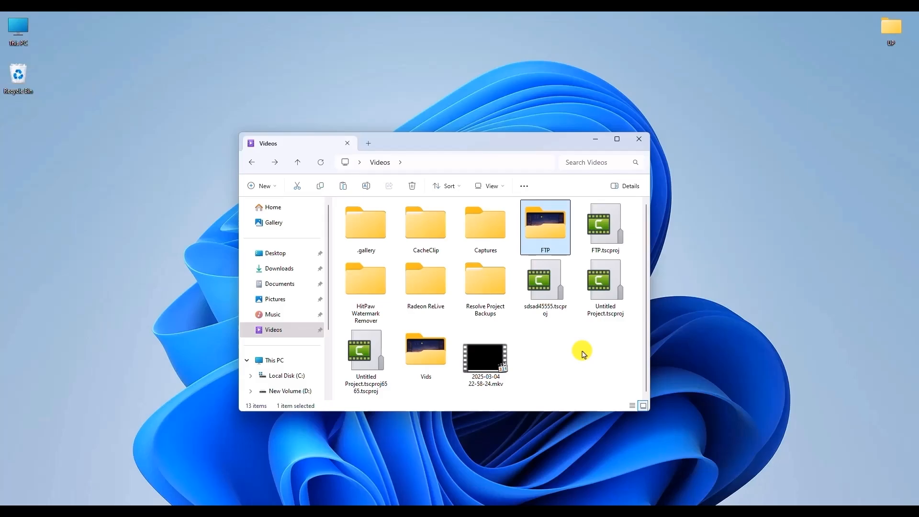
click(243, 78)
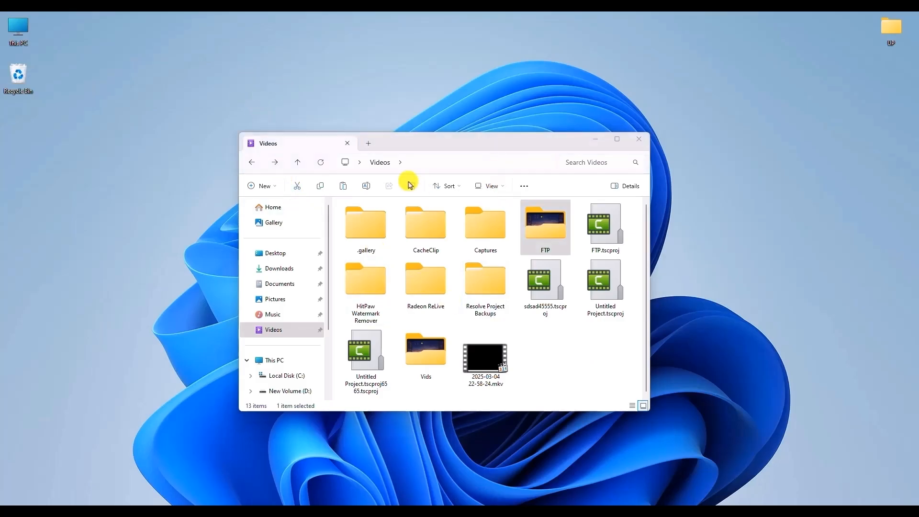
click(638, 139)
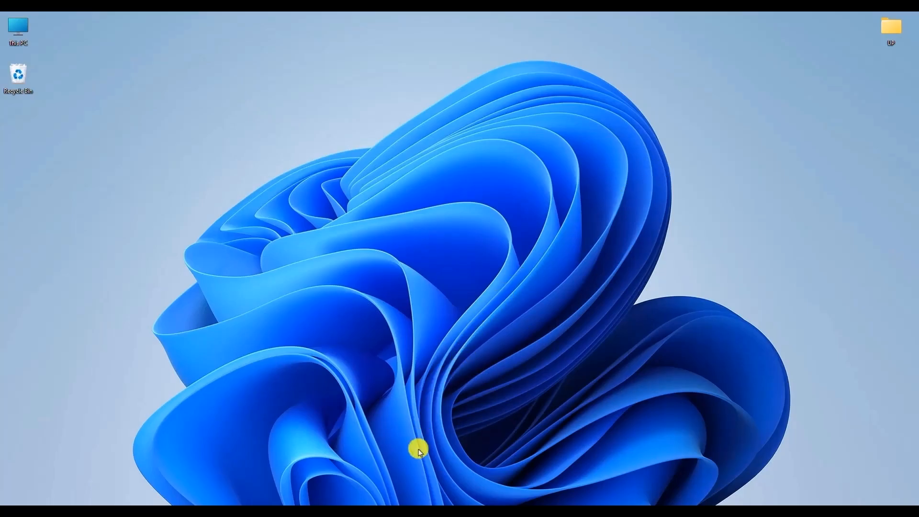
Launch IIS Manager, expand the MAX server and start Add FTP Site from the Sites node.
key(super)
text(ii)
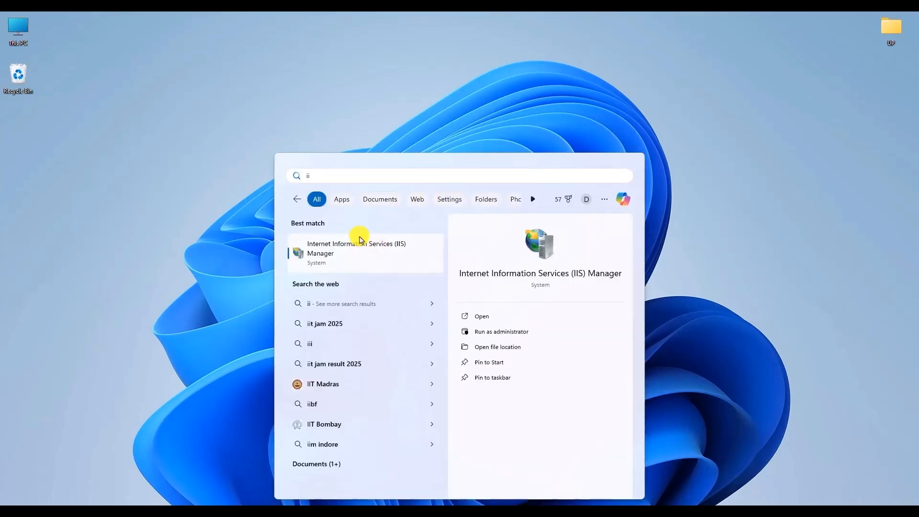
key(Escape)
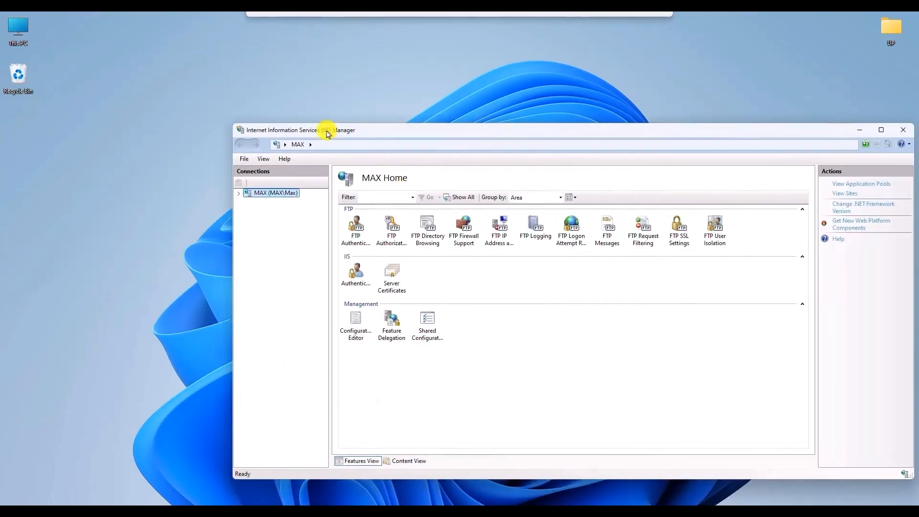
drag(323, 127, 222, 136)
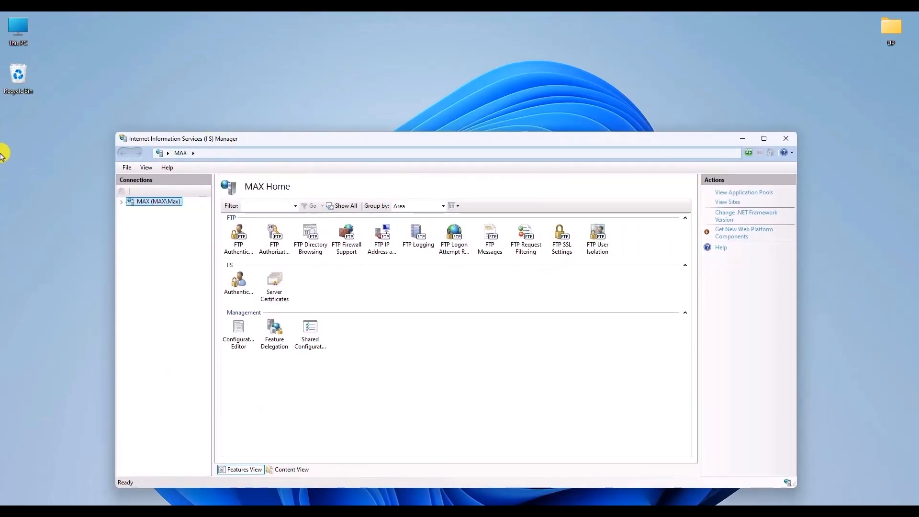
click(122, 202)
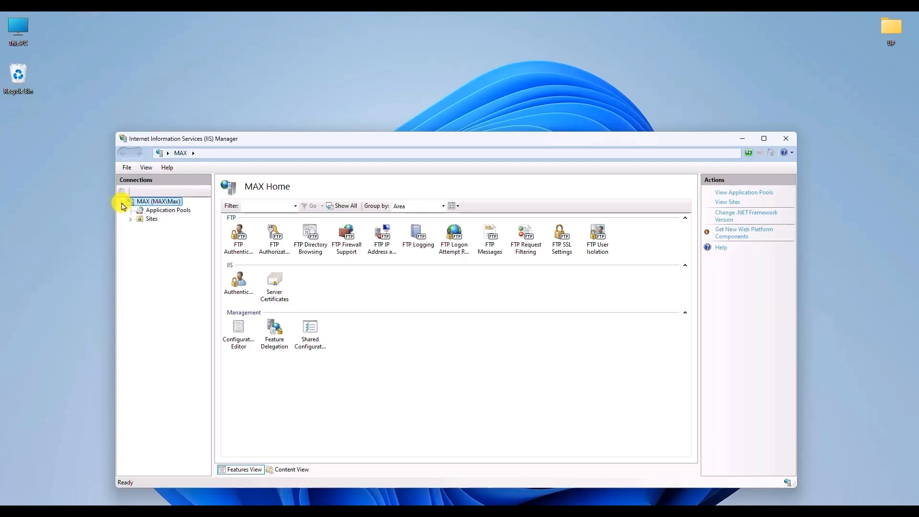
right_click(147, 219)
click(174, 236)
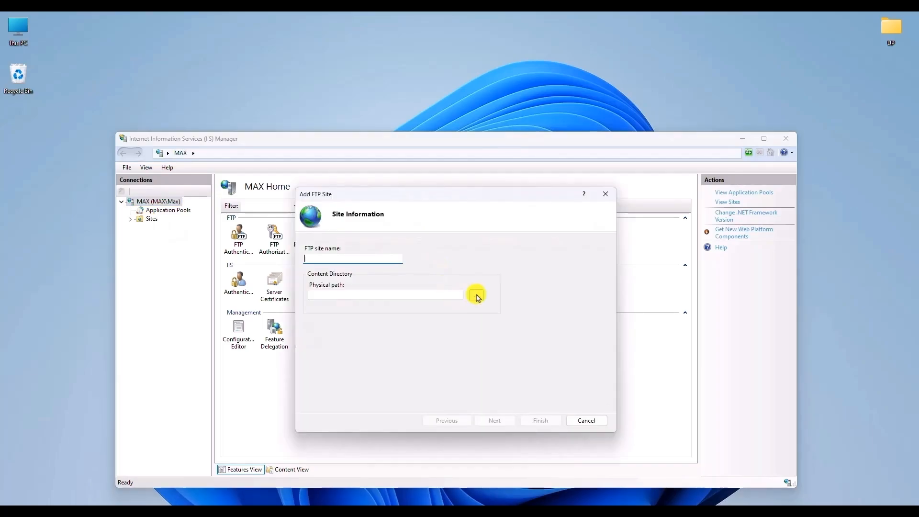
Name the FTP site LocalFTP with physical path C:\Users\ss\Videos\FTP.
click(253, 76)
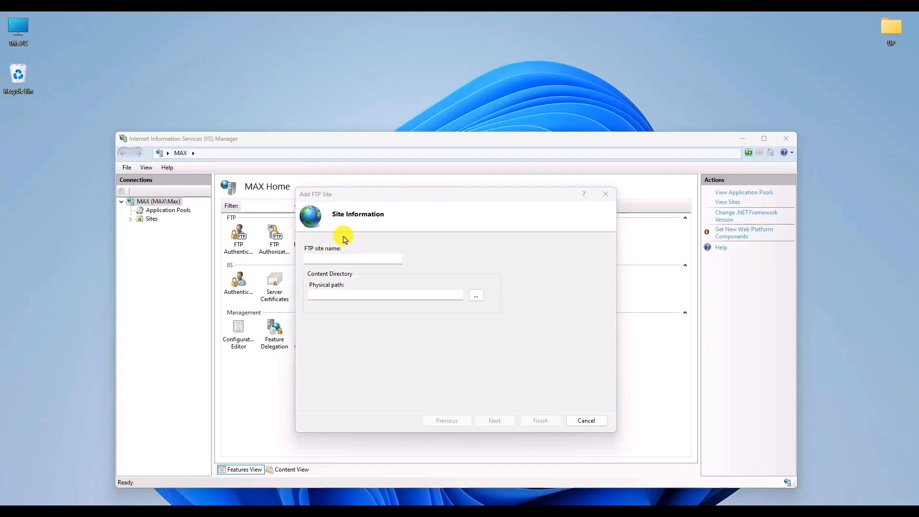
click(359, 257)
text(LocalFTP)
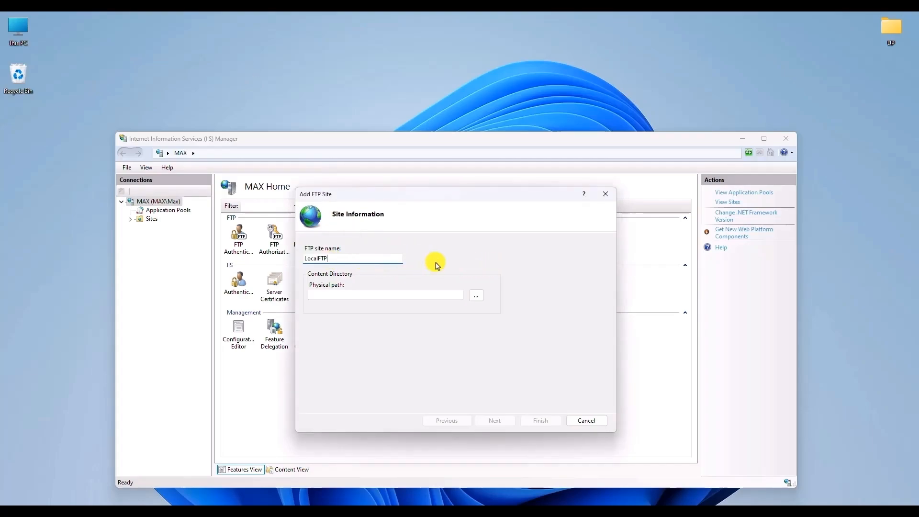
click(477, 297)
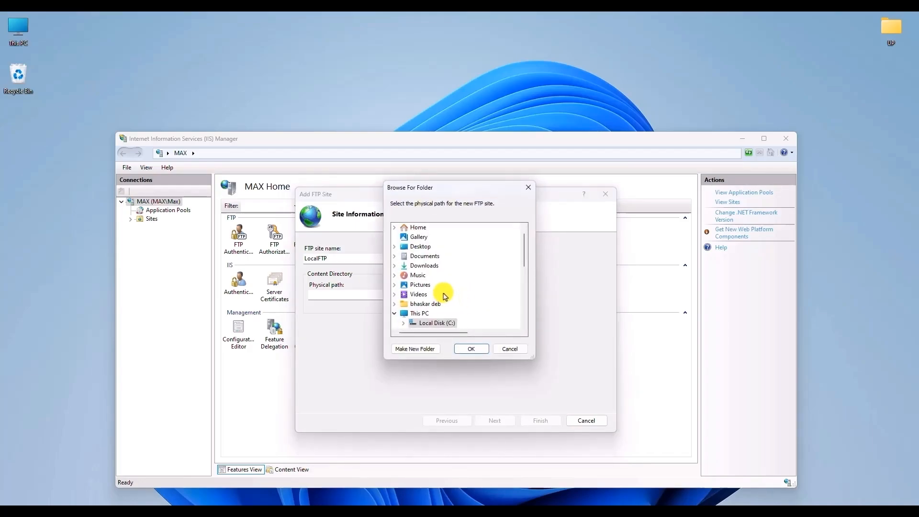
double_click(418, 293)
click(423, 265)
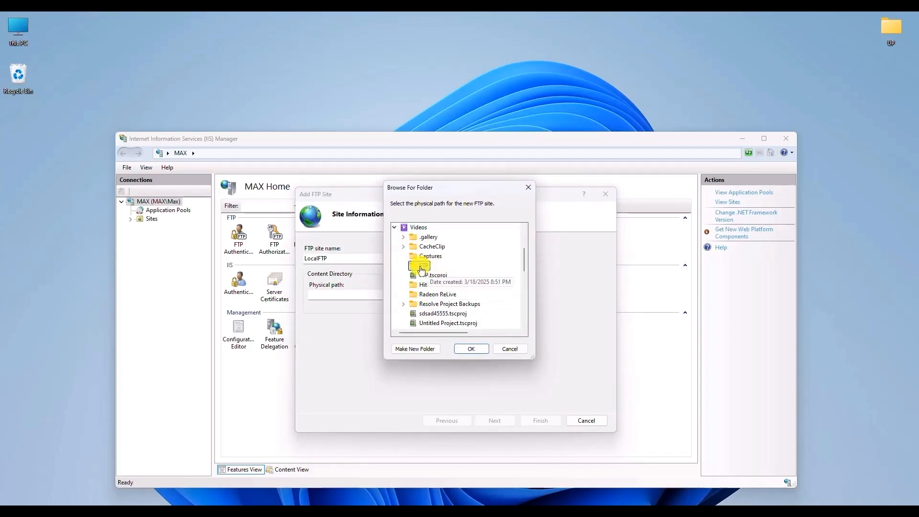
click(477, 348)
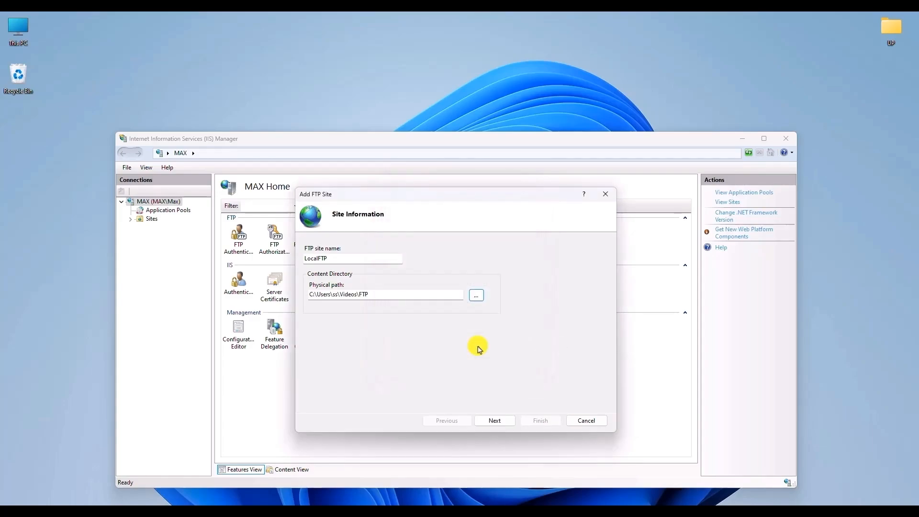
click(495, 421)
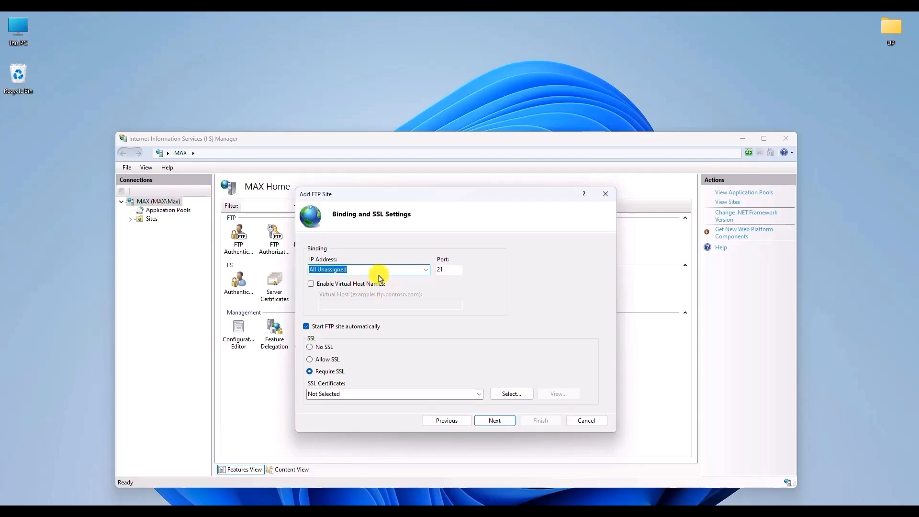
Bind the site to 192.168.1.2 on port 21, keep automatic start, and choose No SSL.
text(192.168)
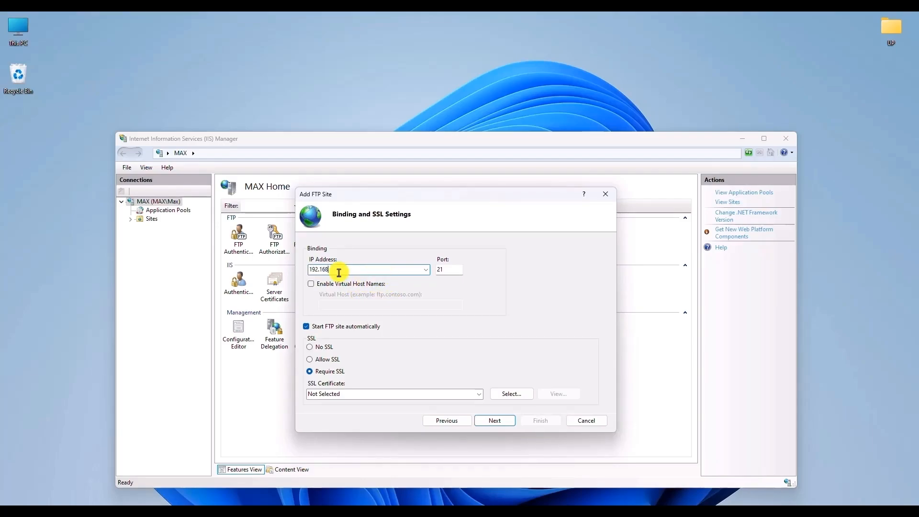
text(.1.2)
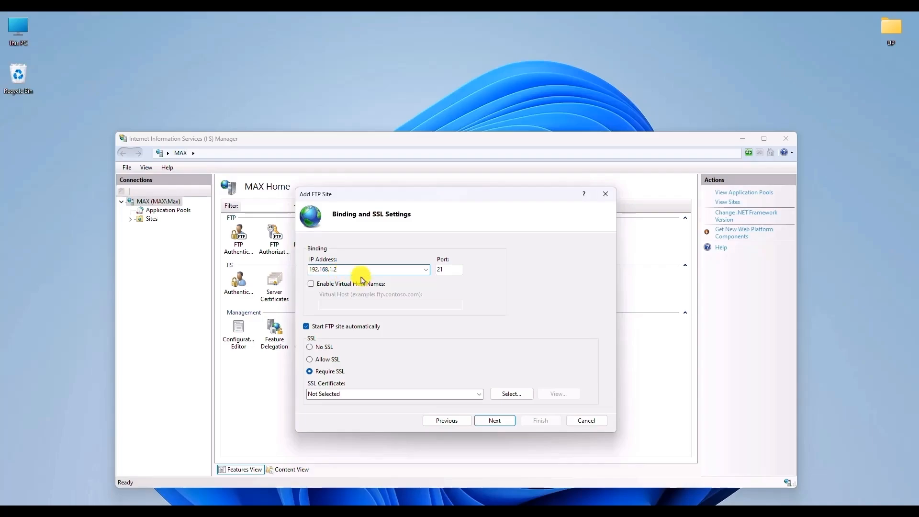
key(Tab)
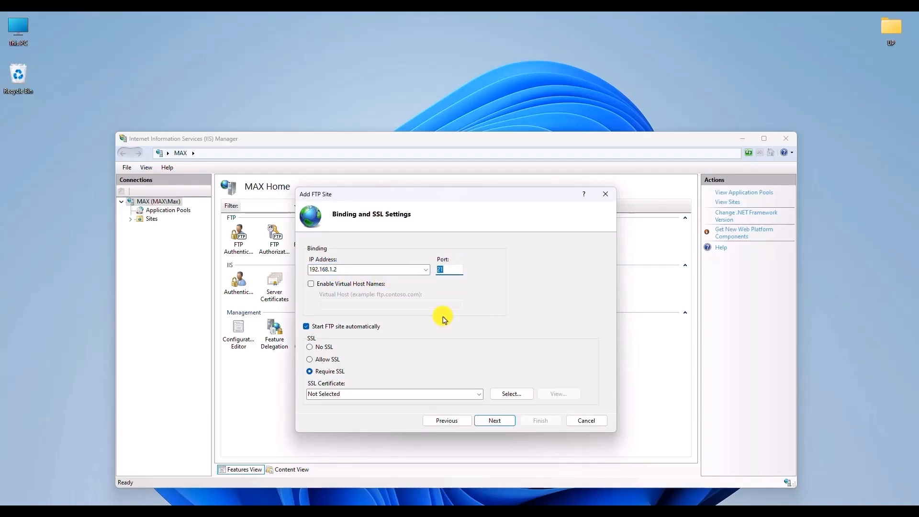
click(315, 326)
click(342, 329)
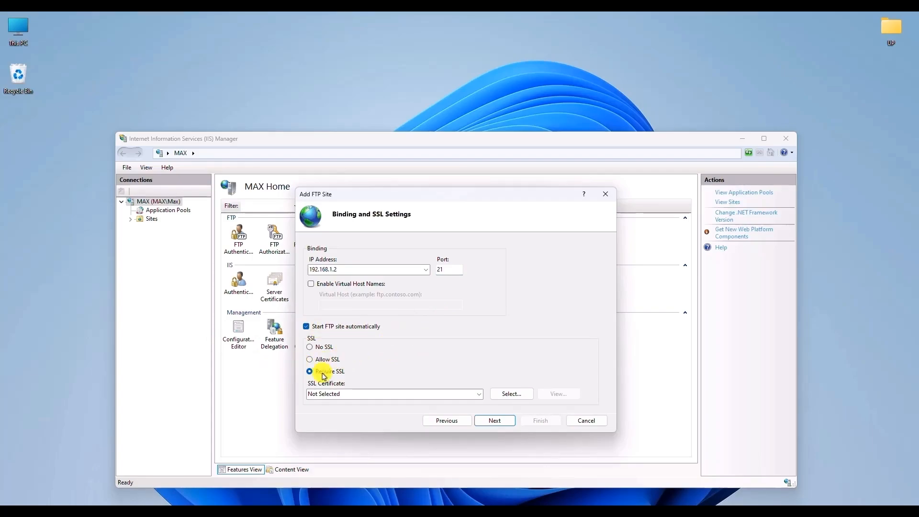
click(393, 346)
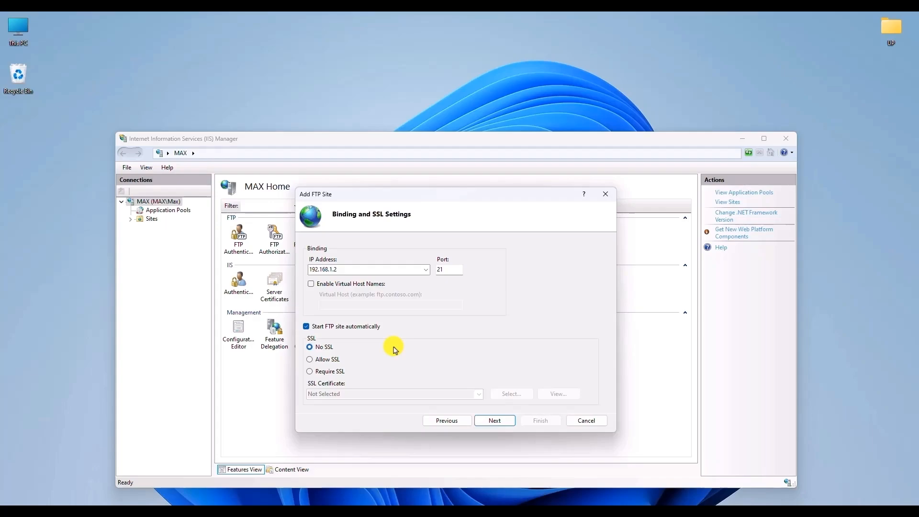
click(498, 421)
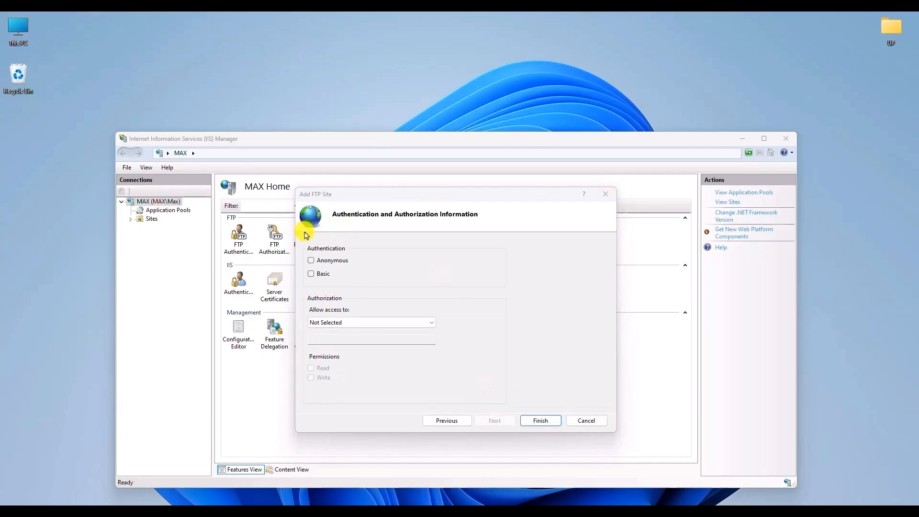
Enable Basic authentication, give FTPuser Read and Write permission, and finish the wizard.
click(311, 275)
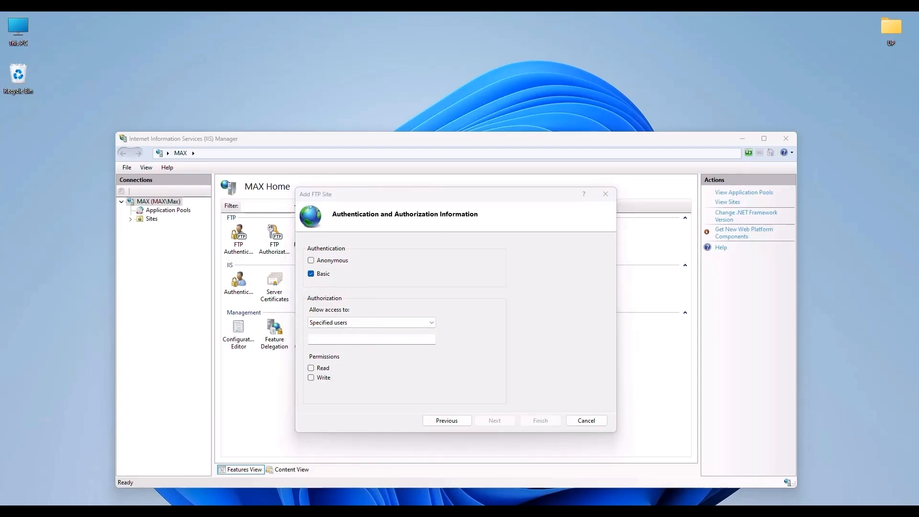
click(342, 337)
text(FTPuser)
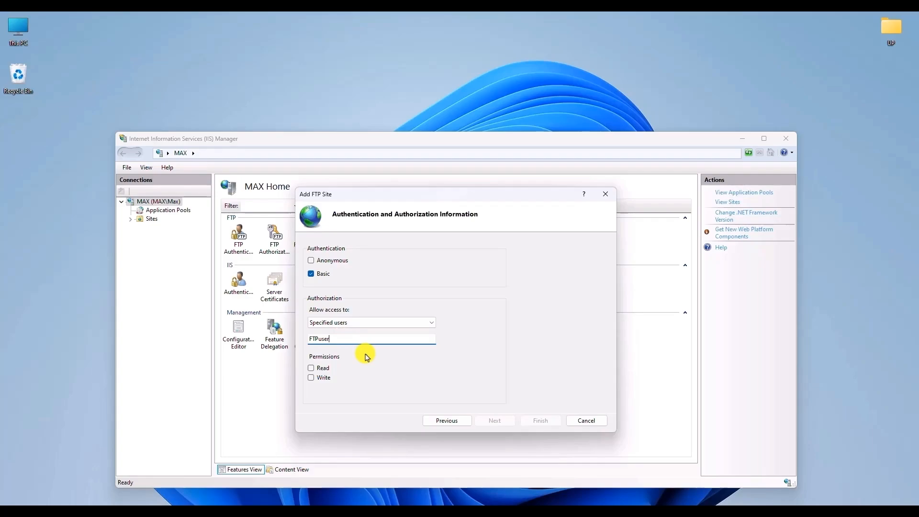
click(318, 376)
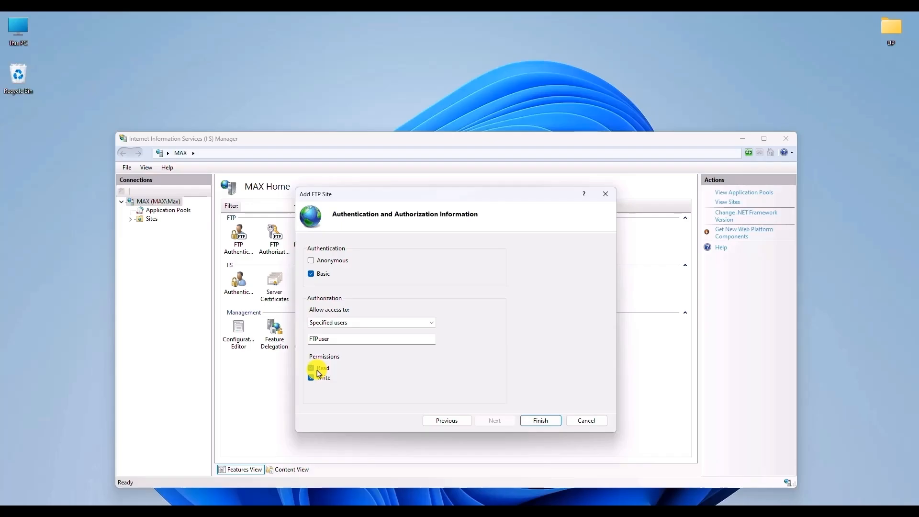
click(318, 369)
click(540, 420)
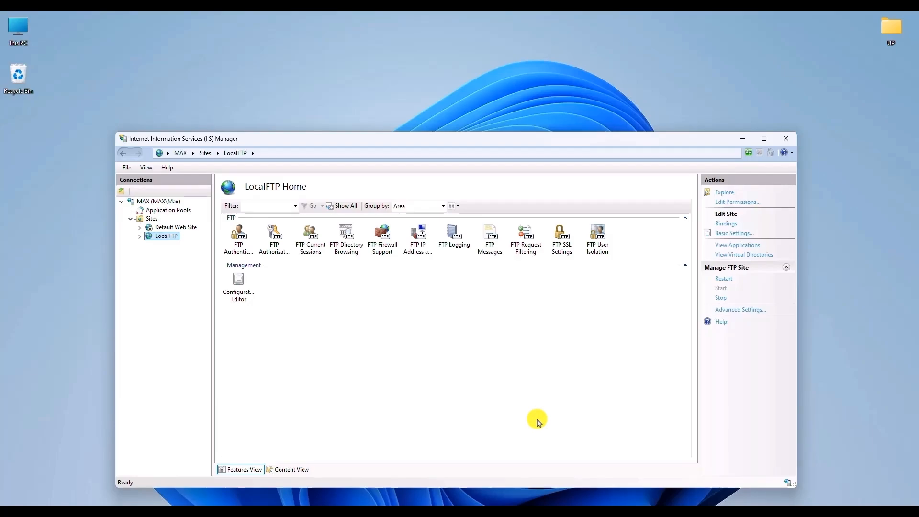
Close IIS Manager now that LocalFTP exists, and bring up the Start menu.
click(250, 78)
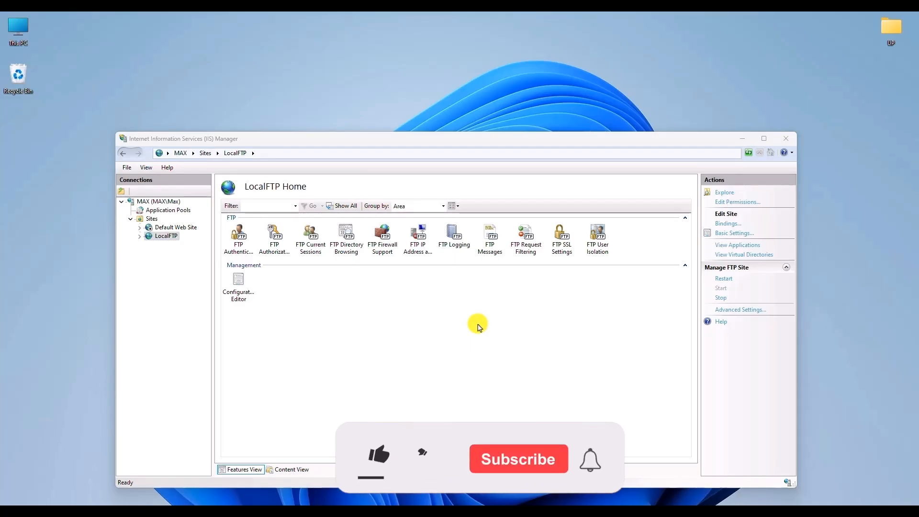
click(786, 138)
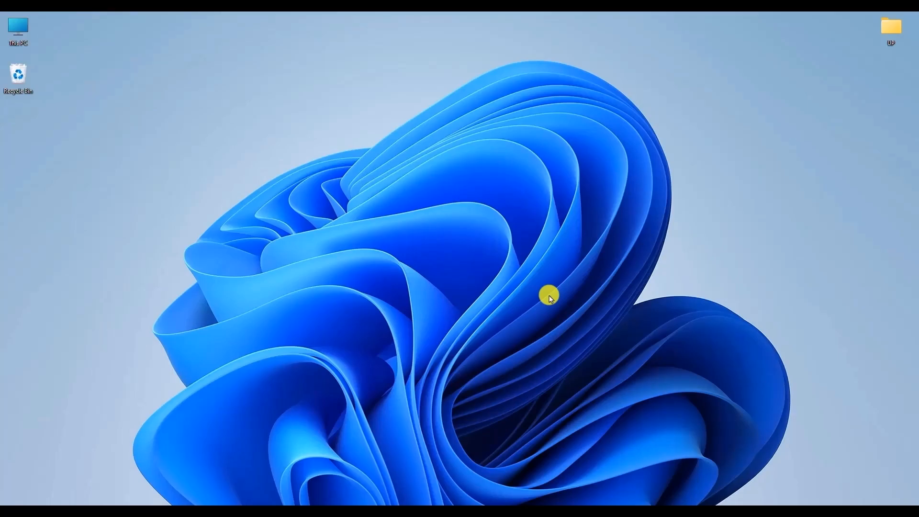
click(369, 502)
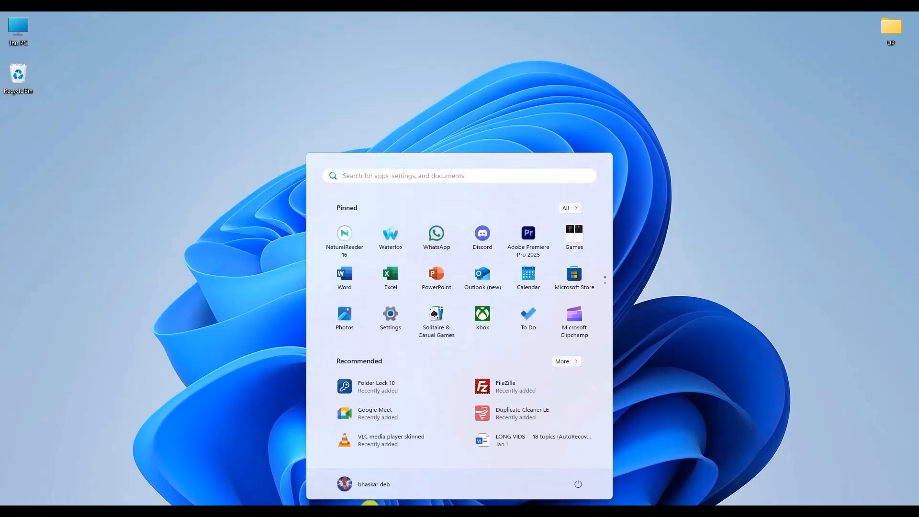
Go to Settings > Accounts > Other users and start adding an account.
text(s)
click(340, 245)
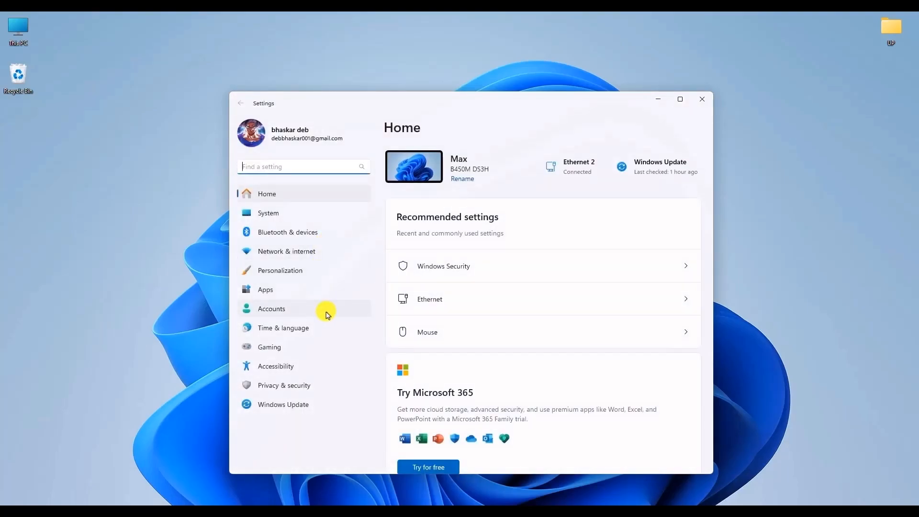
click(324, 309)
scroll(500, 290, down, 8)
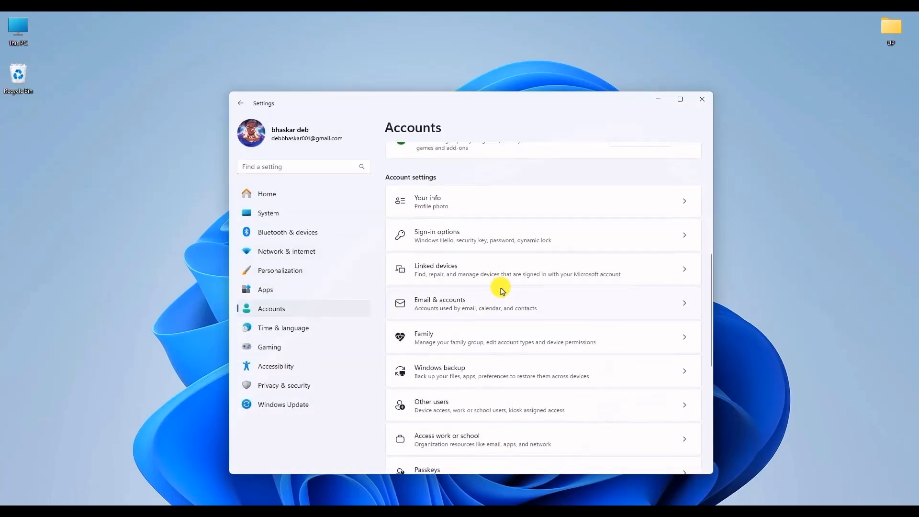
click(539, 352)
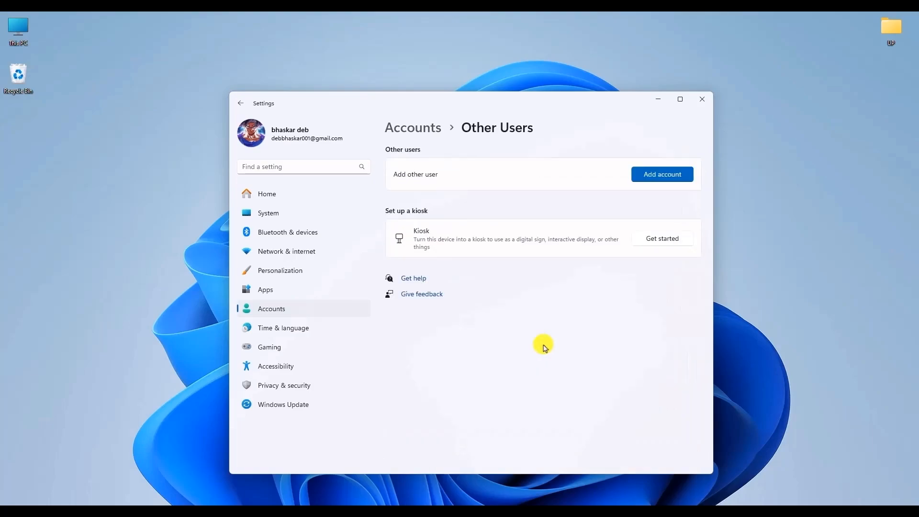
click(663, 179)
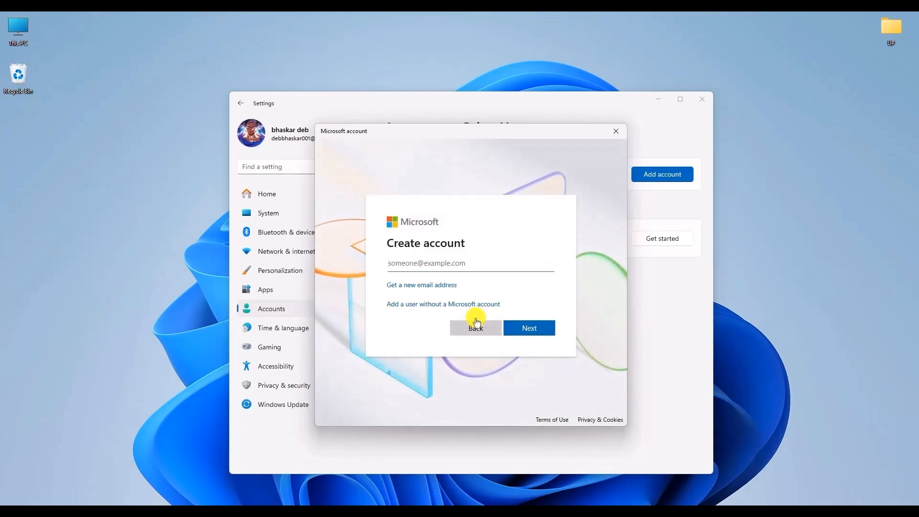
Create local account FTPuser without a Microsoft account, set its password, and close Settings.
click(436, 306)
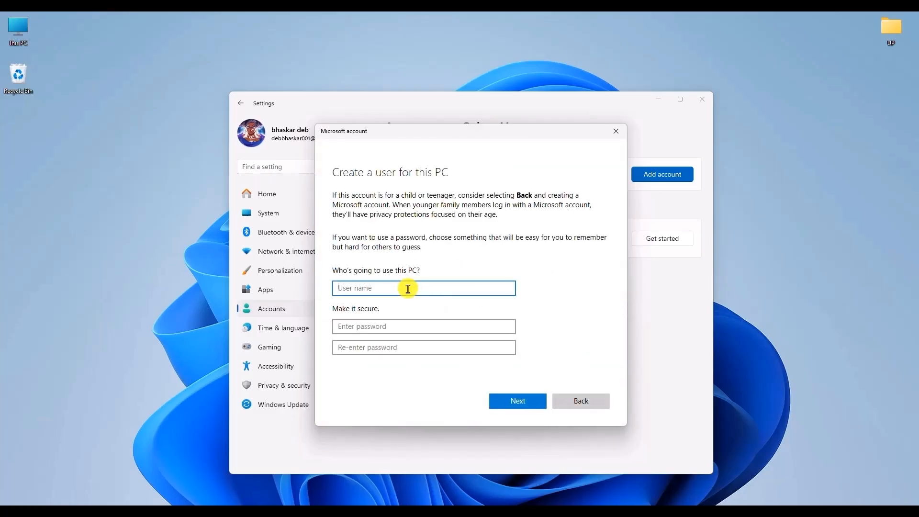
text(F)
text(TPuser)
click(373, 347)
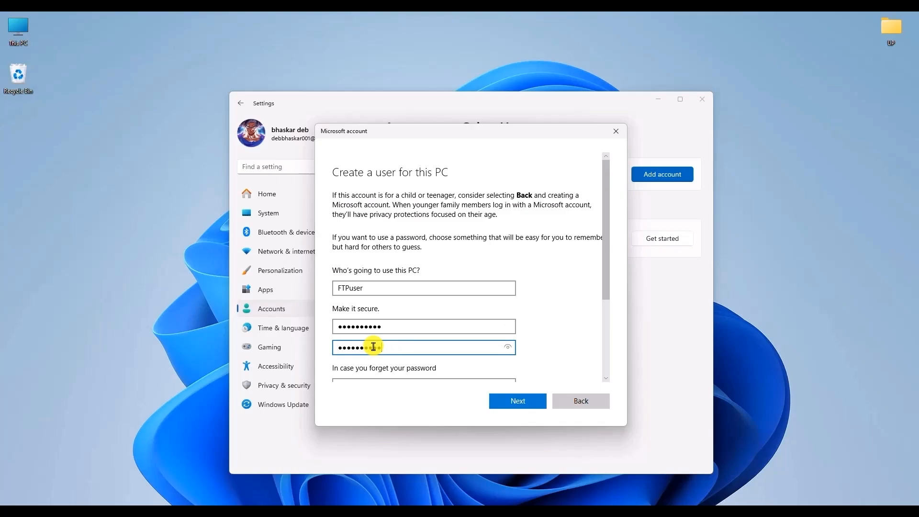
scroll(539, 347, down, 3)
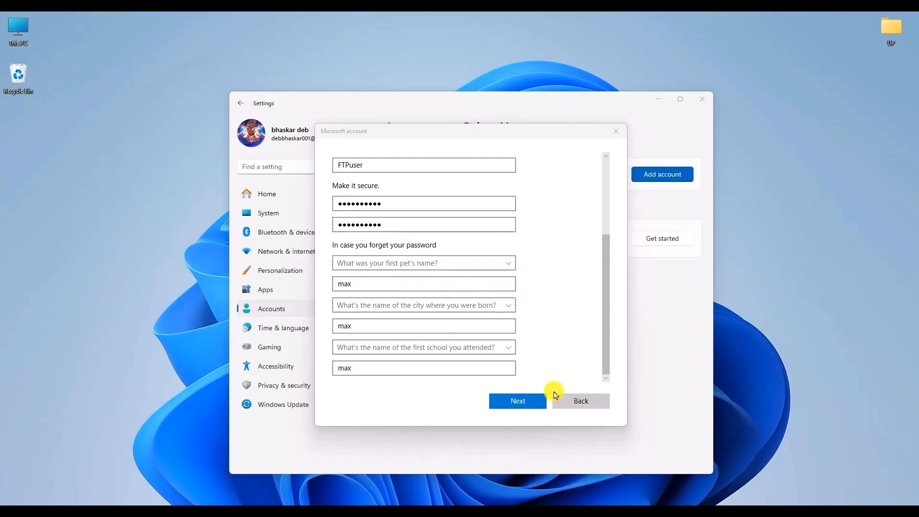
click(535, 401)
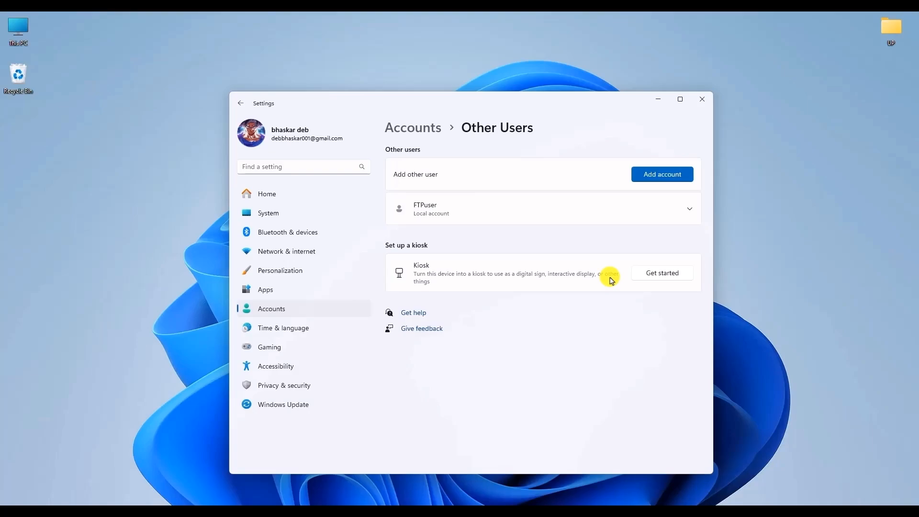
key(alt+F4)
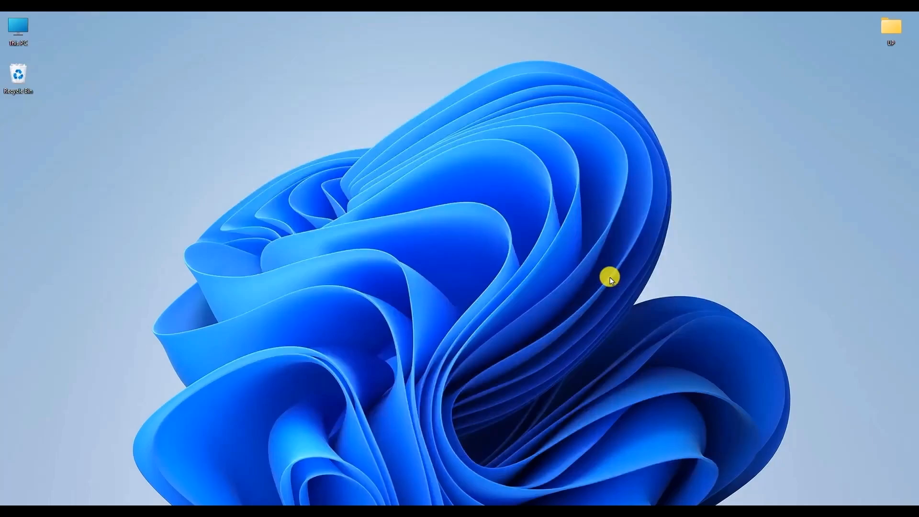
Open the Videos\FTP folder's properties and its security permissions editor.
double_click(18, 30)
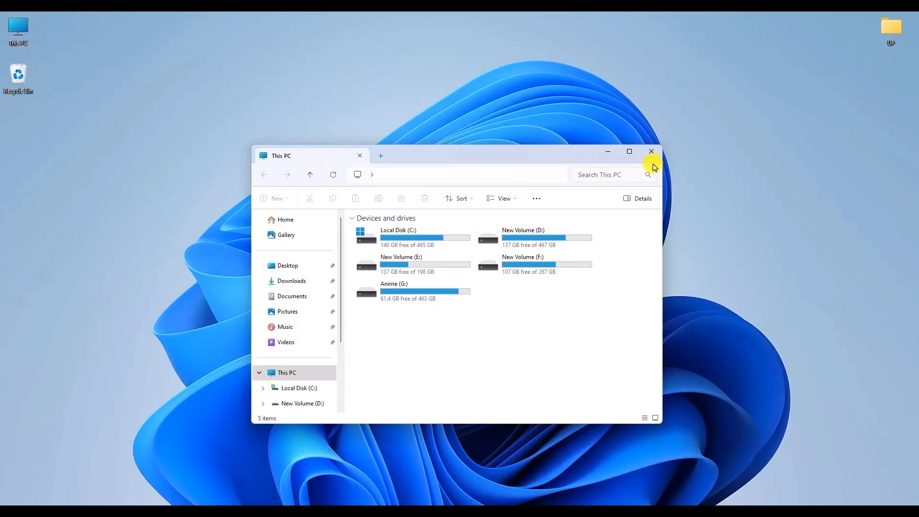
click(651, 151)
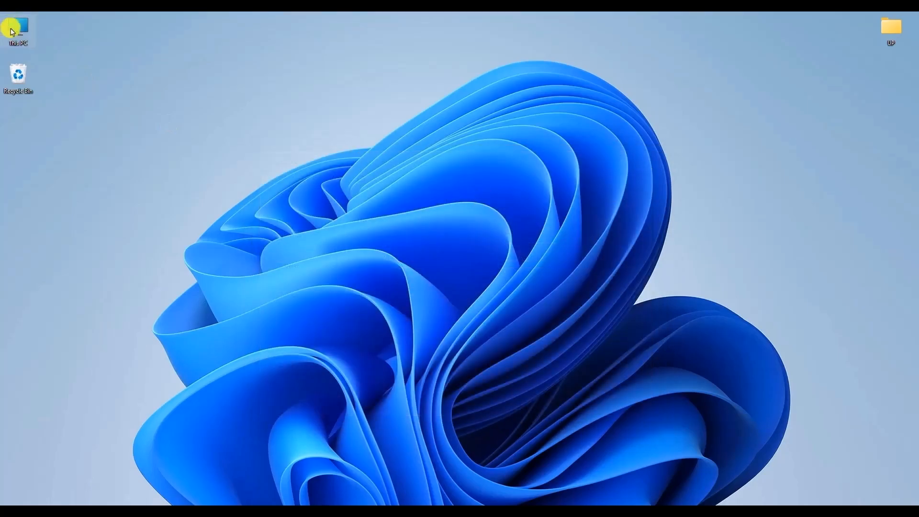
double_click(10, 28)
click(296, 355)
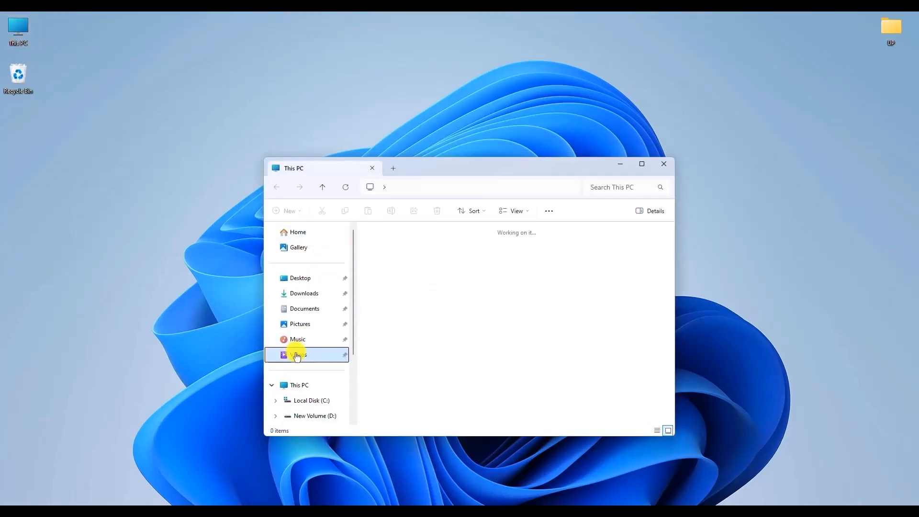
click(561, 249)
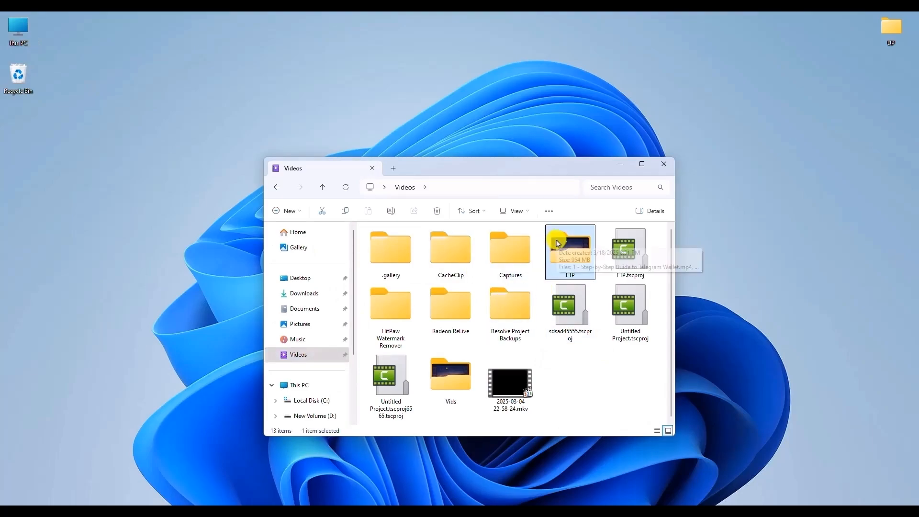
right_click(554, 243)
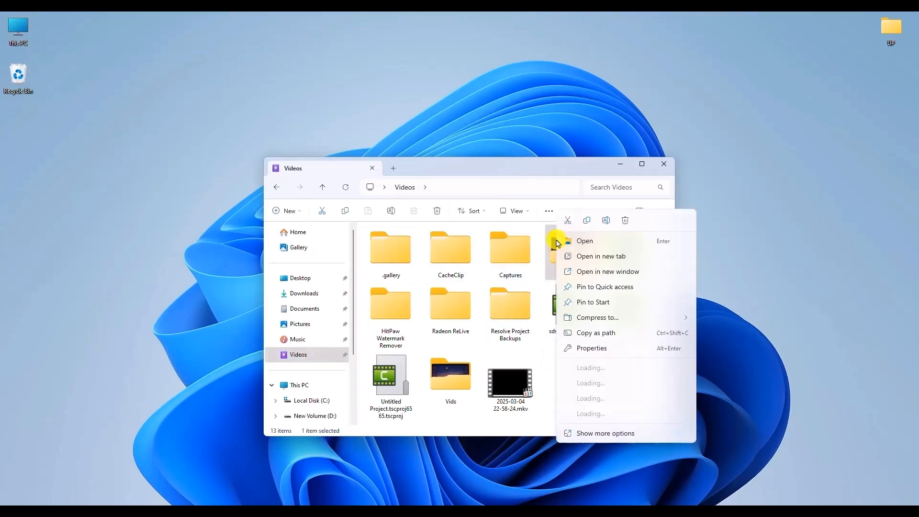
click(598, 353)
click(622, 262)
click(704, 342)
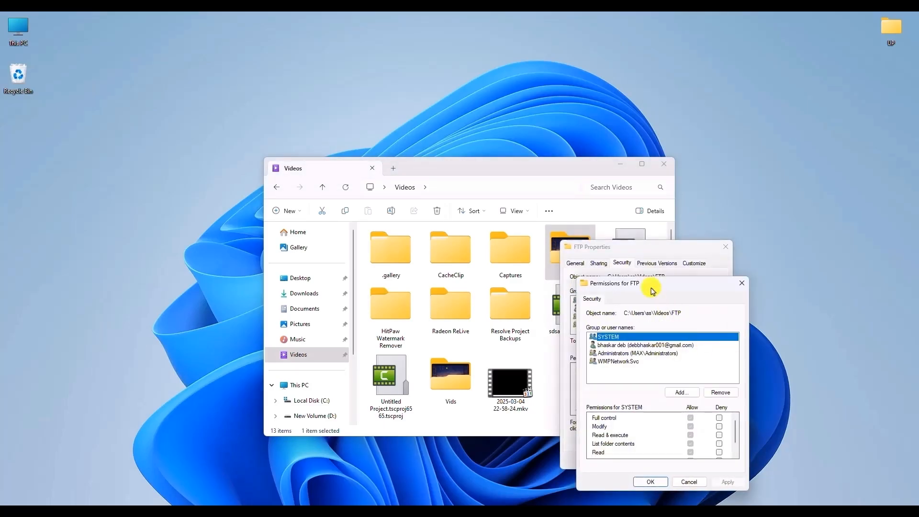
Add FTPuser to the FTP folder's permissions with Full control allowed, and apply.
drag(629, 283, 551, 233)
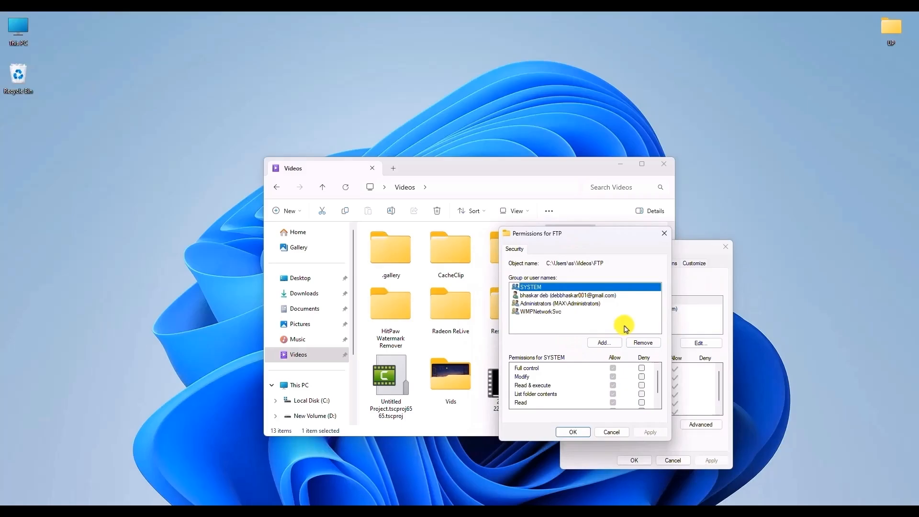
click(610, 342)
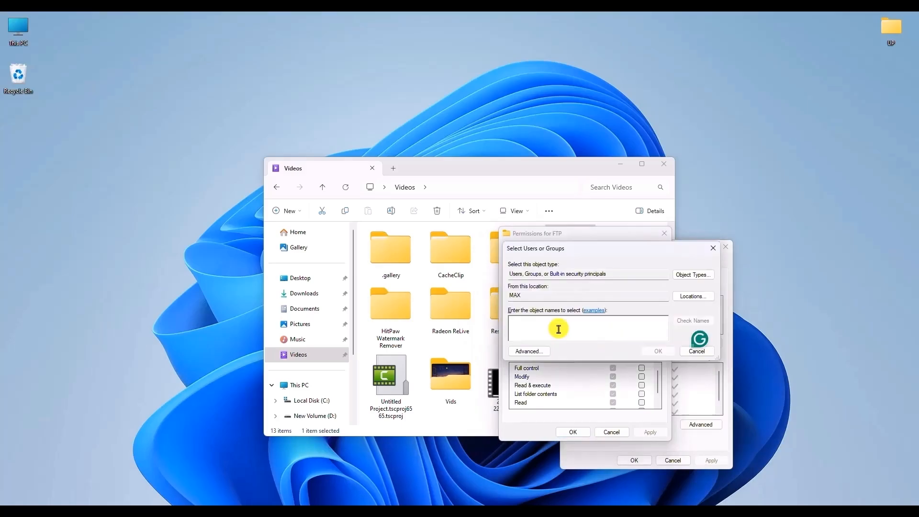
text(FTPuser)
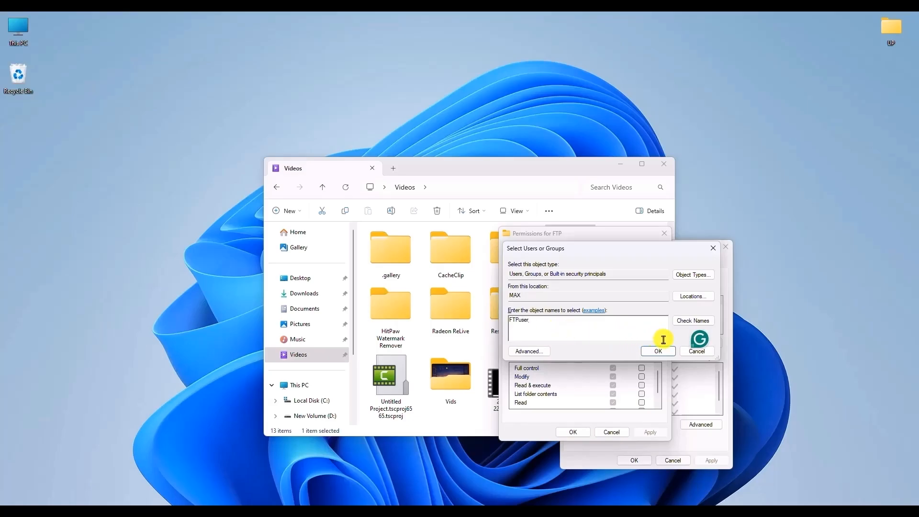
click(696, 323)
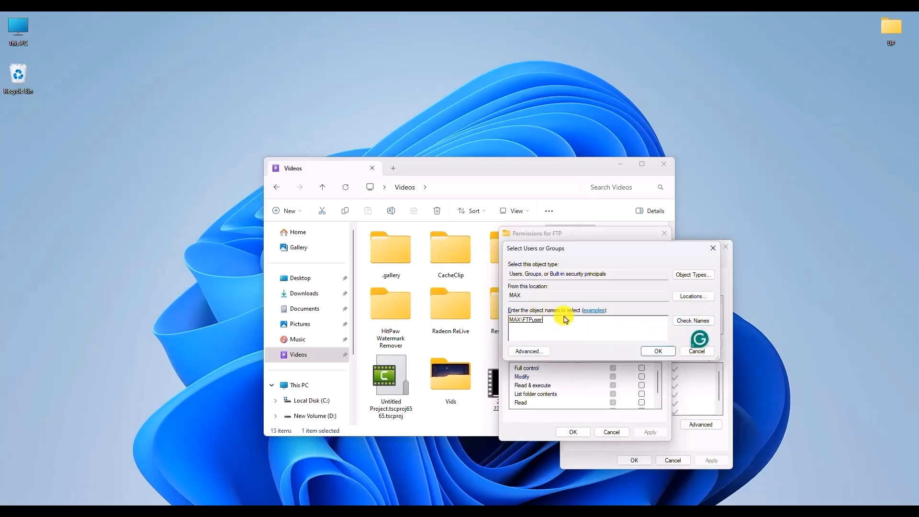
click(667, 353)
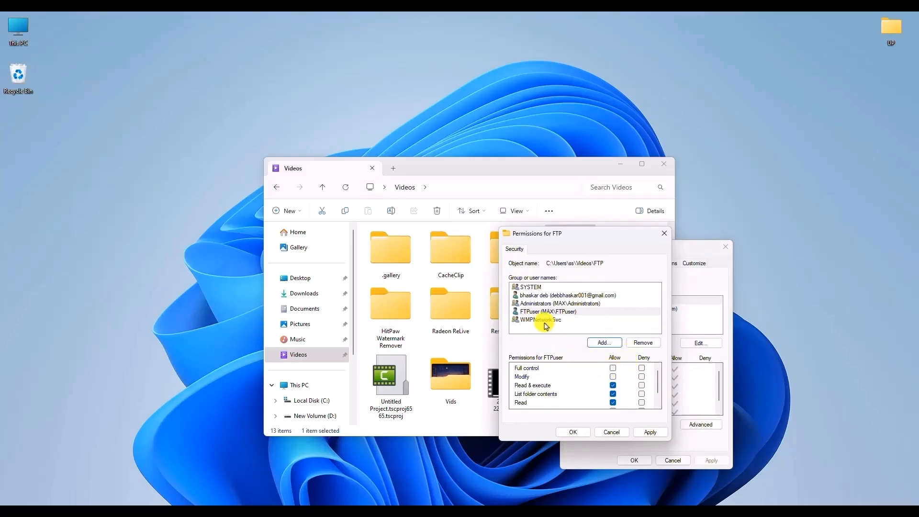
click(613, 368)
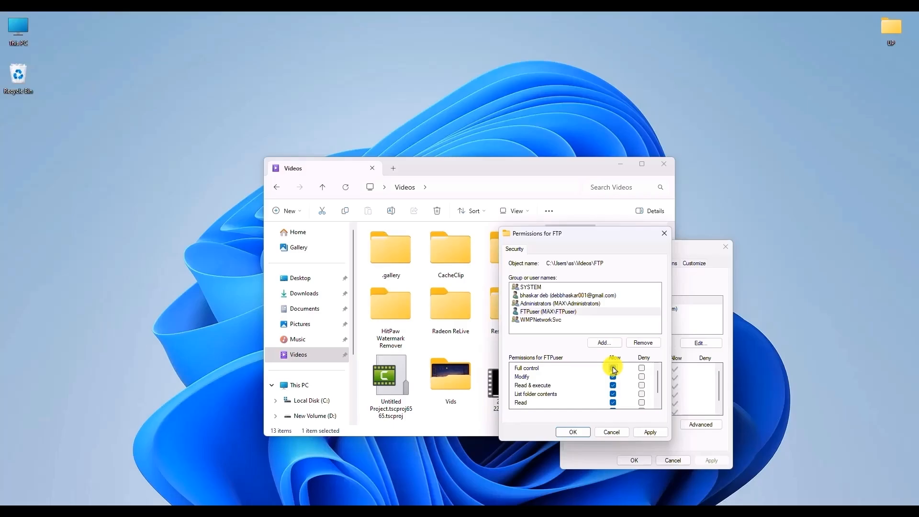
click(650, 432)
click(585, 433)
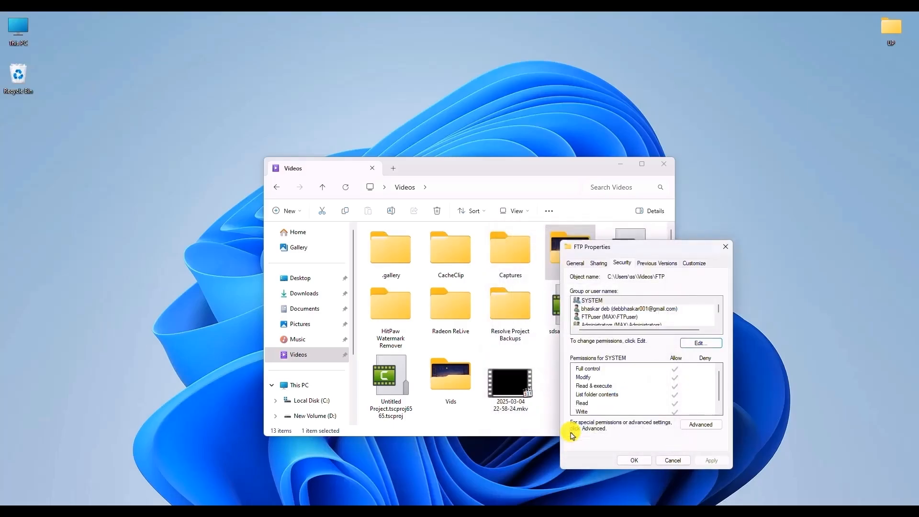
click(633, 461)
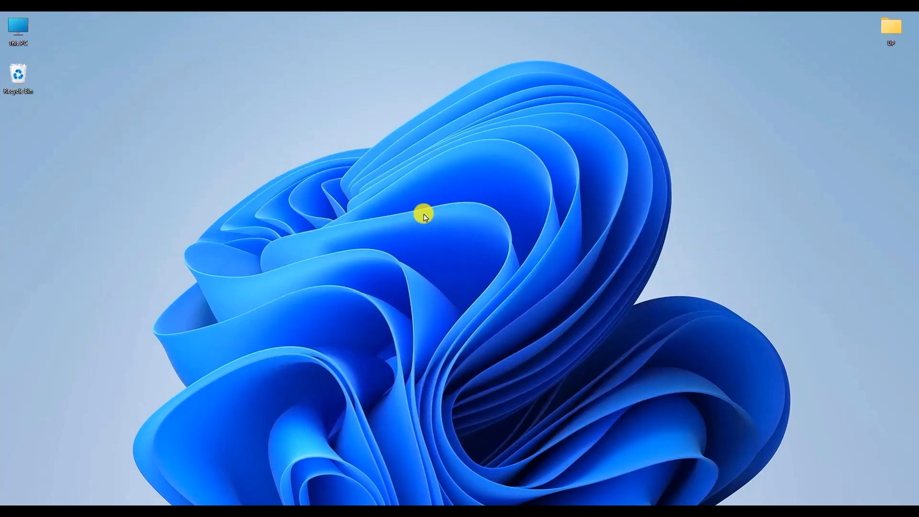
Open Windows Defender Firewall from Control Panel's large-icon view.
key(super)
text(c)
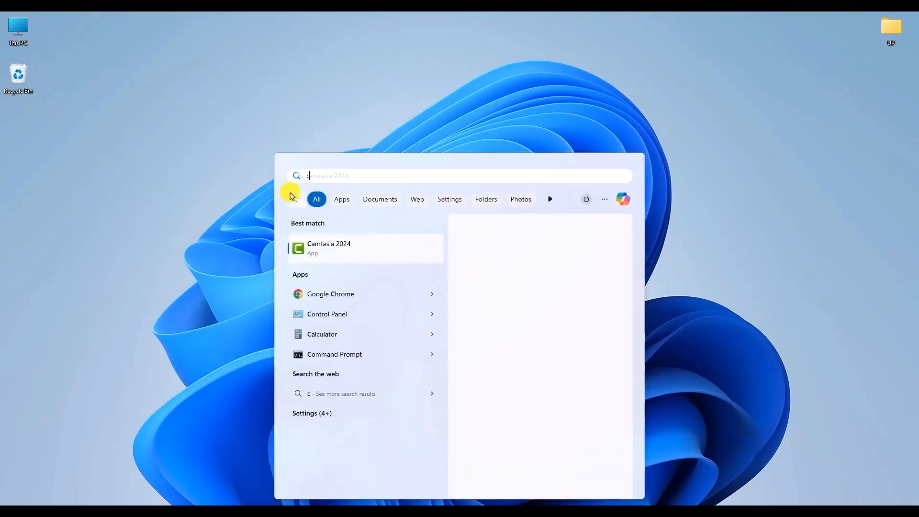
text(o)
click(335, 255)
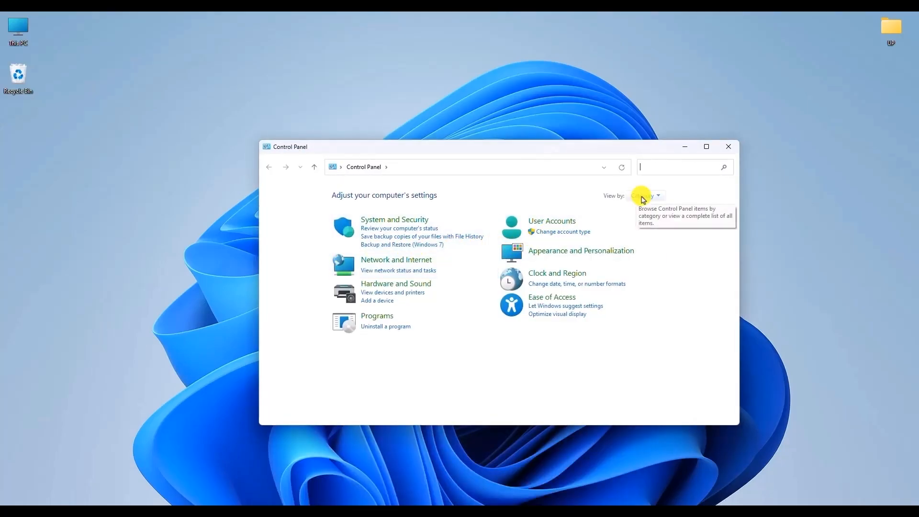
click(643, 197)
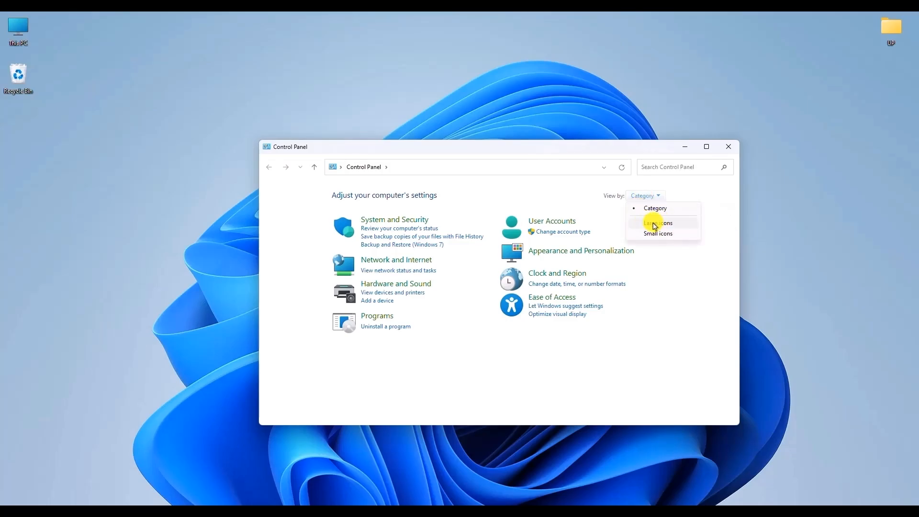
click(655, 223)
scroll(550, 239, down, 5)
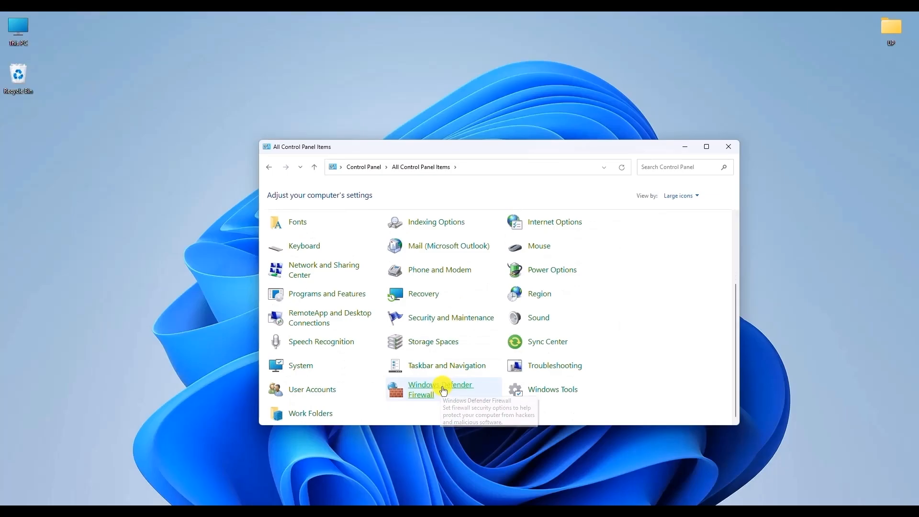
click(430, 390)
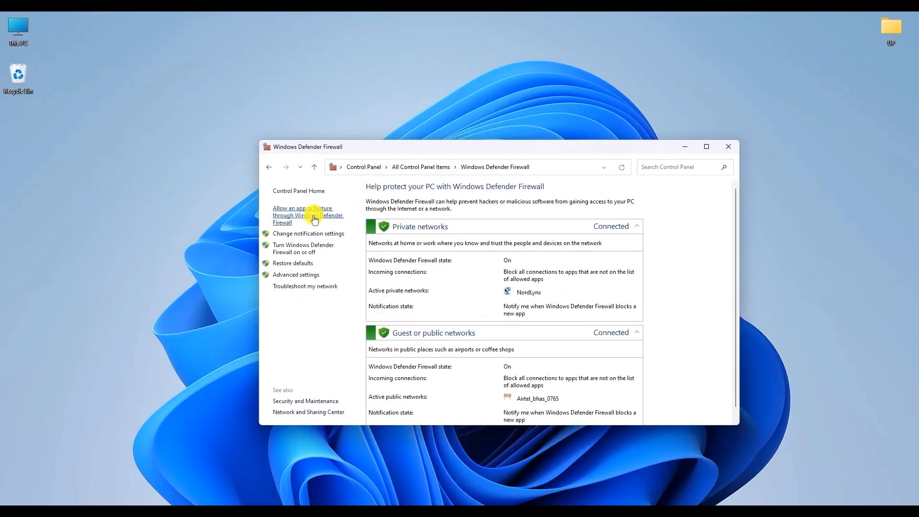
Bring up the list of apps allowed through the firewall and locate FTP Server.
click(295, 215)
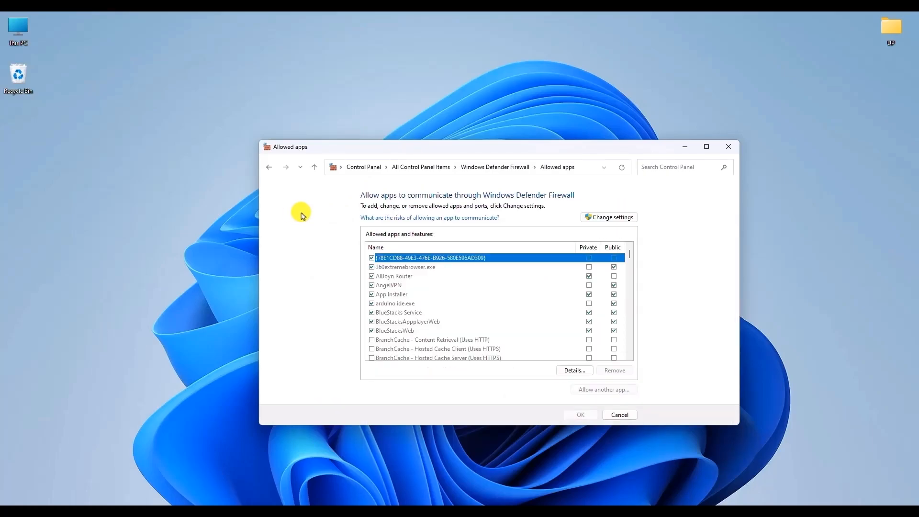
click(456, 296)
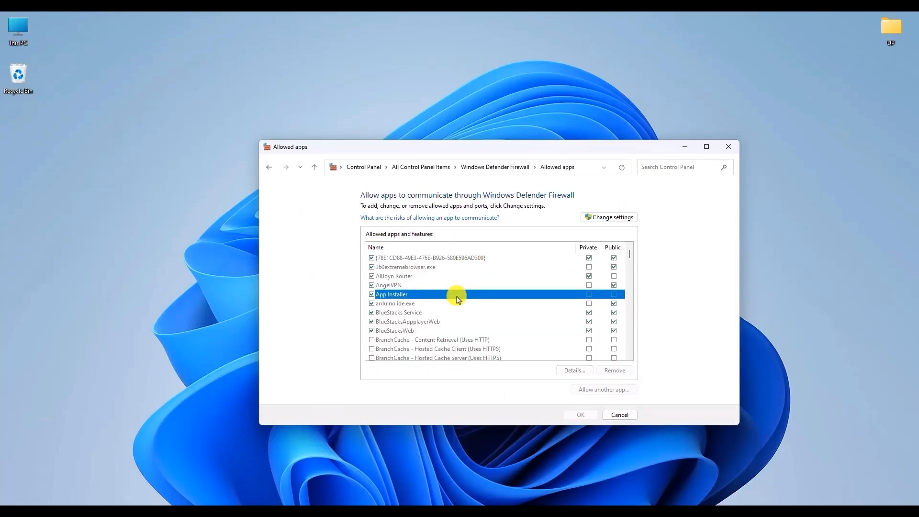
key(f)
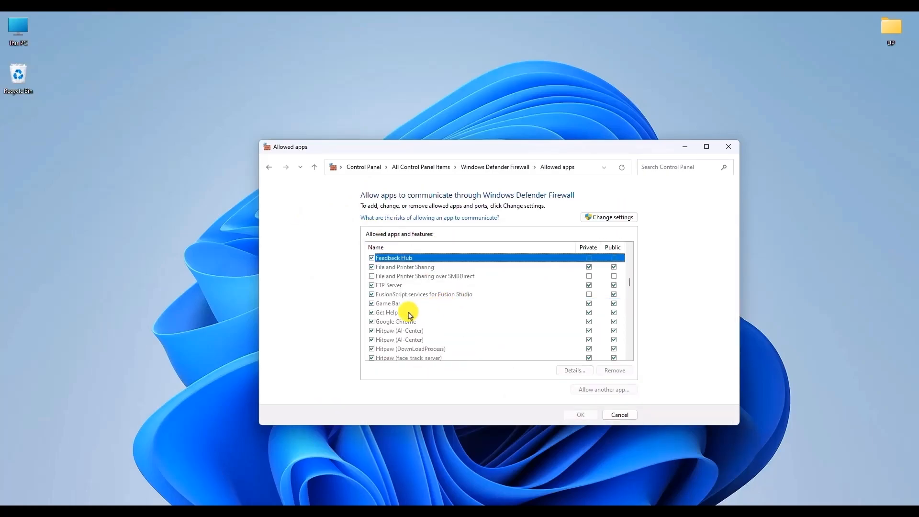
key(f)
key(f)
key(f)
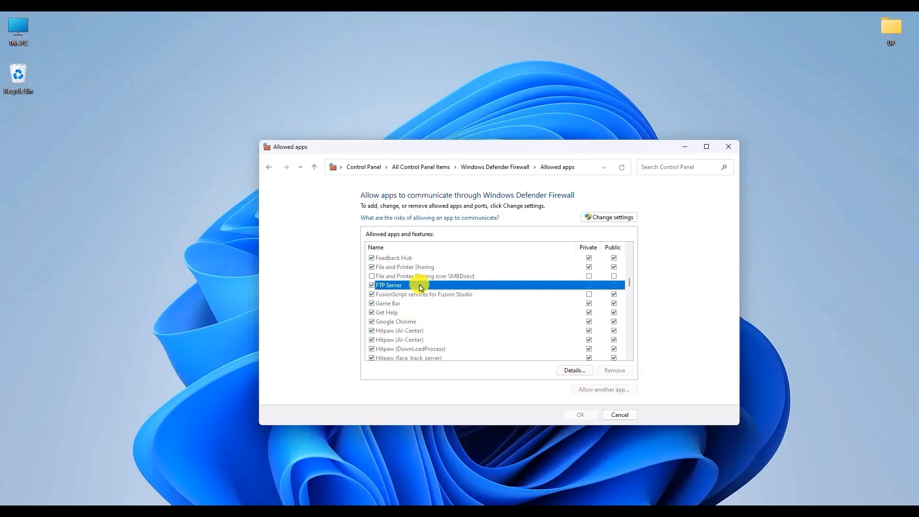
click(451, 267)
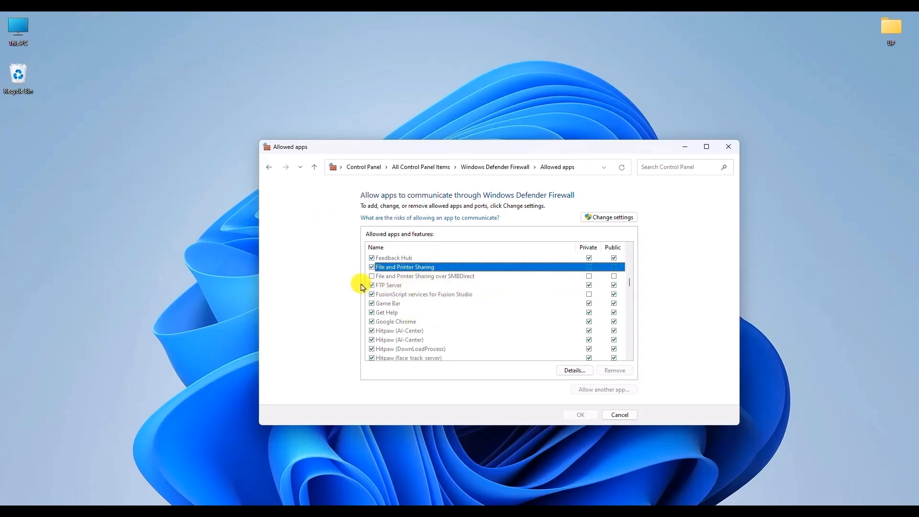
Allow FTP Server on private and public networks, then switch off the private-network firewall.
click(609, 217)
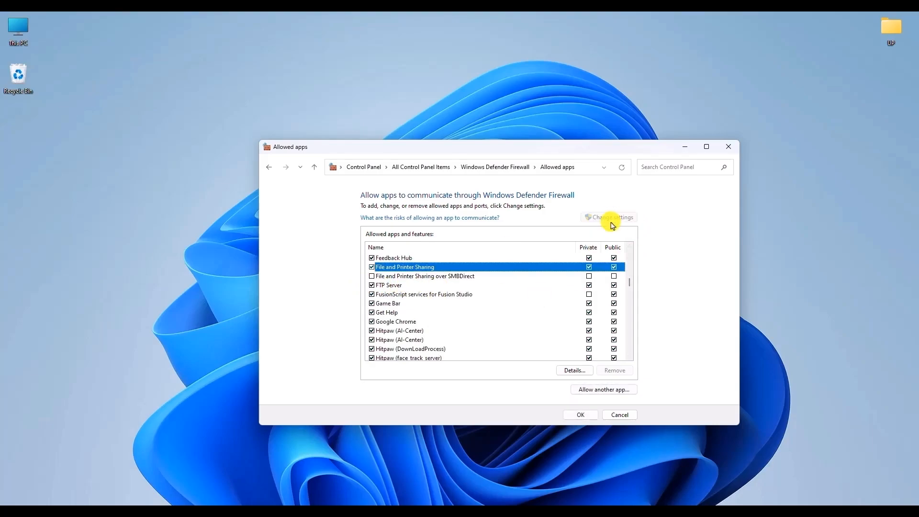
click(400, 286)
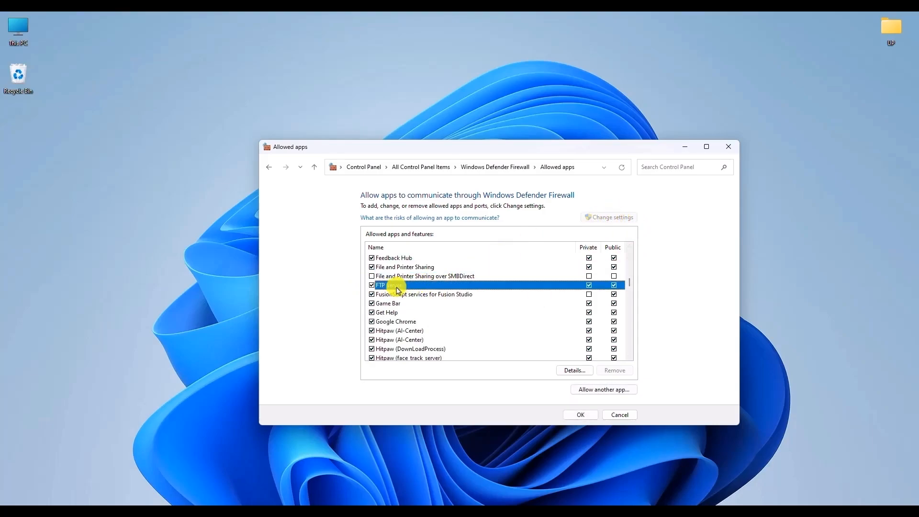
click(372, 285)
click(372, 285)
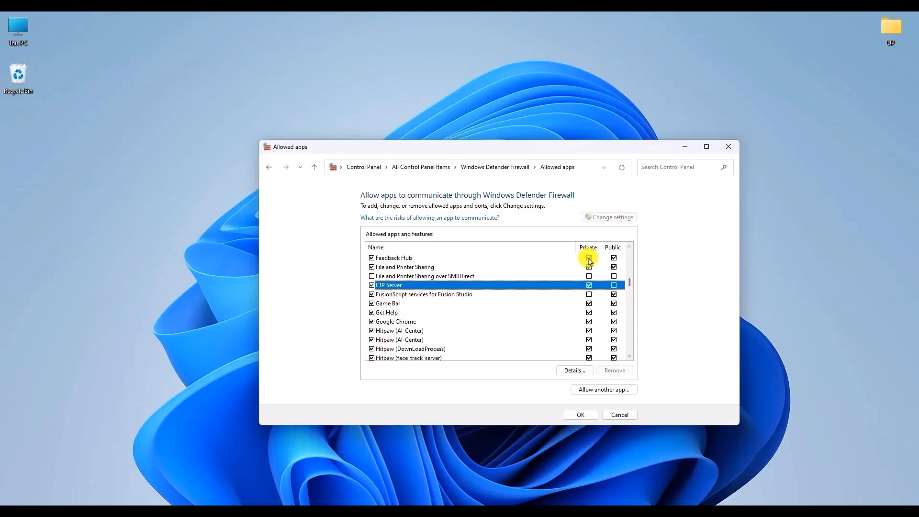
click(589, 287)
click(614, 285)
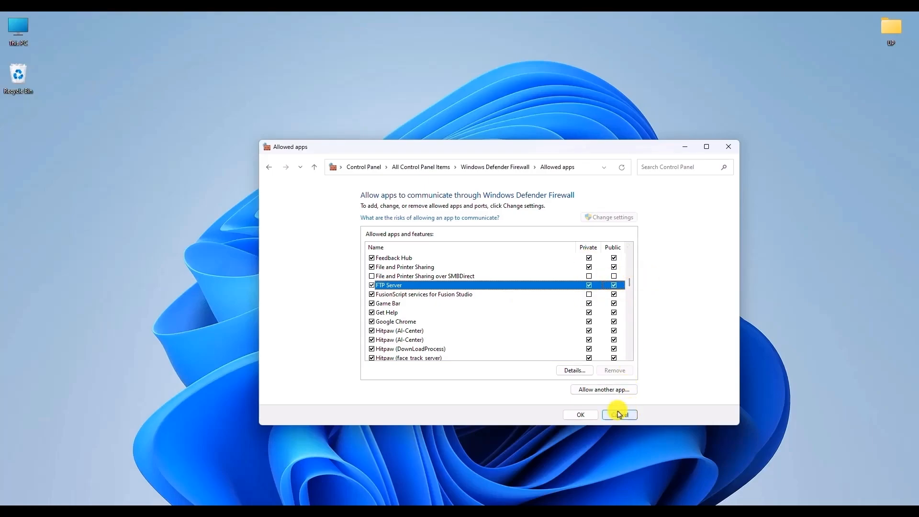
click(580, 416)
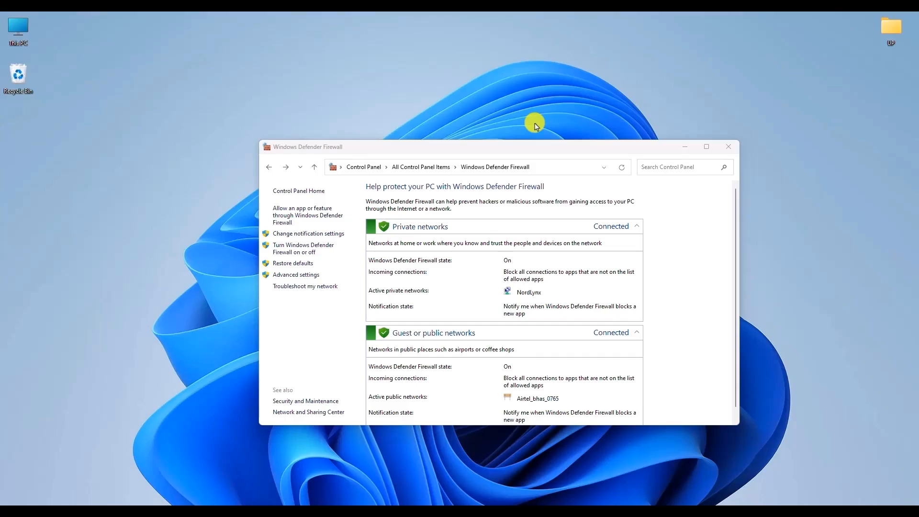
click(299, 247)
click(390, 263)
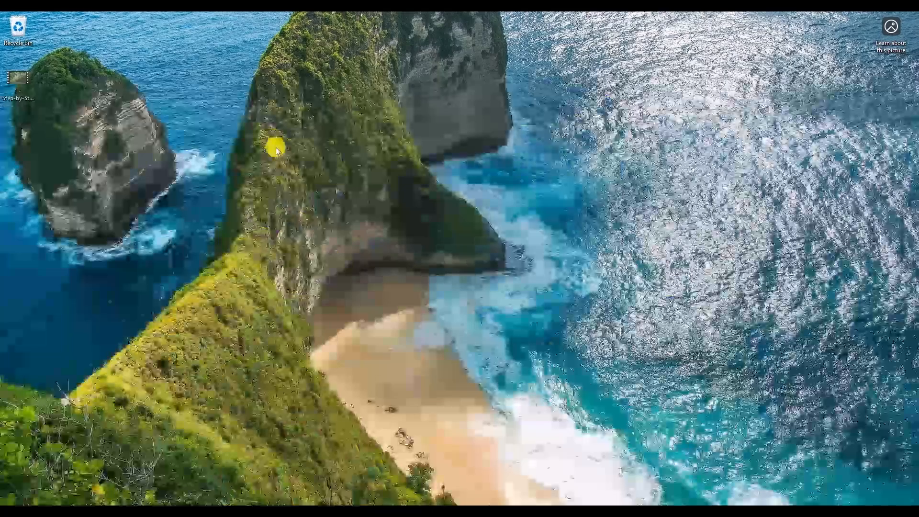
Launch File Explorer and go to the address ftp://192.168.1.2/.
click(388, 509)
click(487, 321)
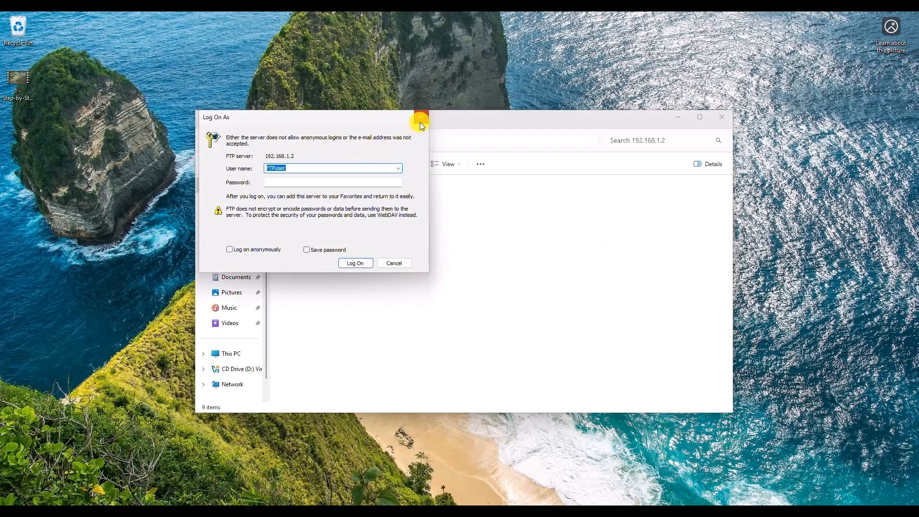
click(421, 126)
click(297, 141)
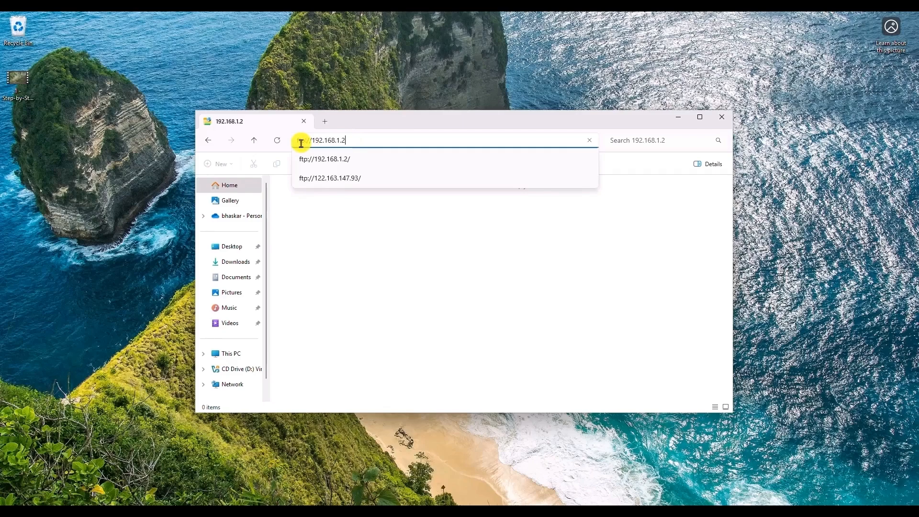
key(Return)
Change the address to ftp://192.168.1.2:21 to connect on port 21.
click(498, 140)
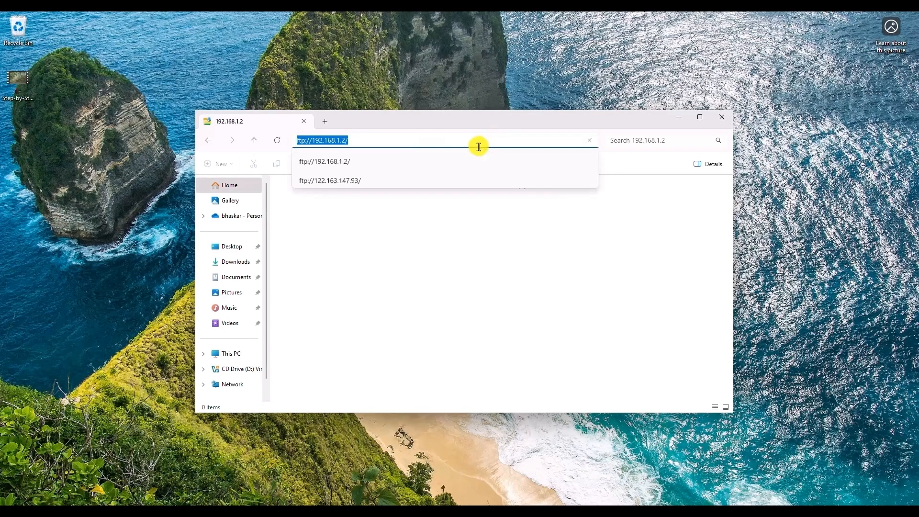
click(421, 139)
double_click(333, 141)
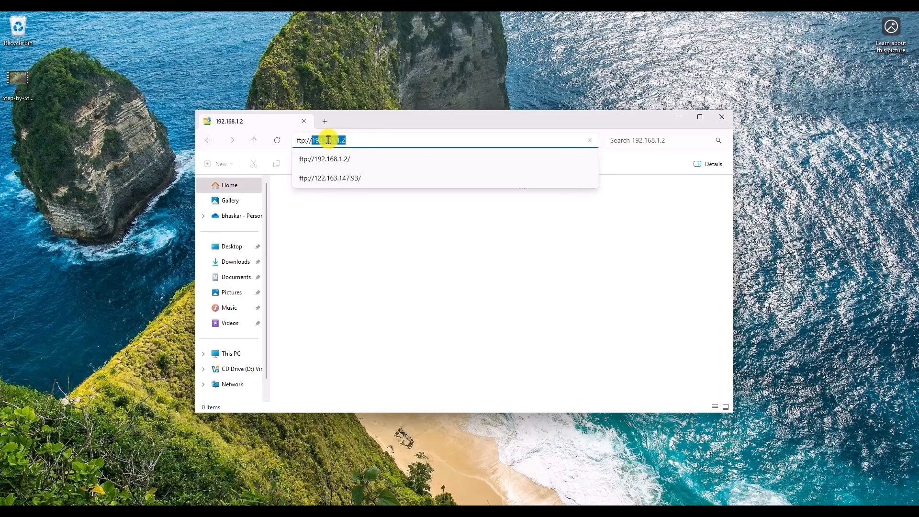
click(371, 142)
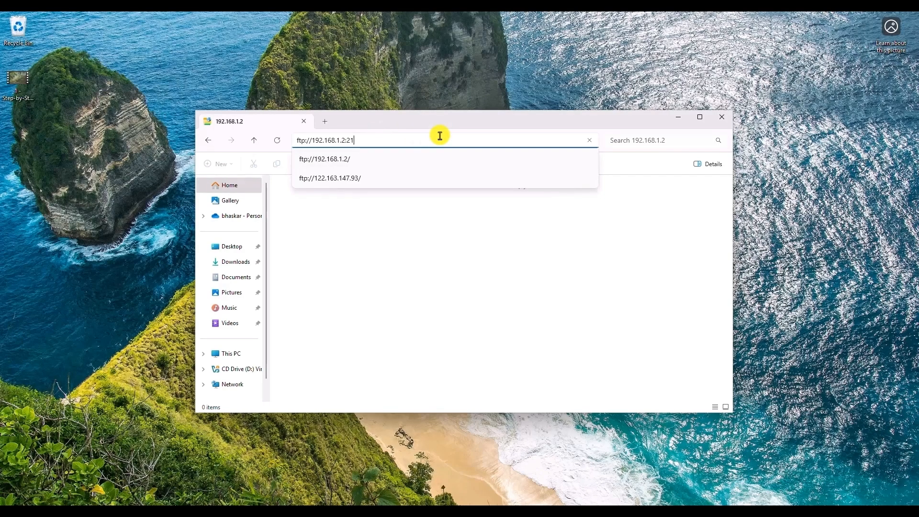
key(Return)
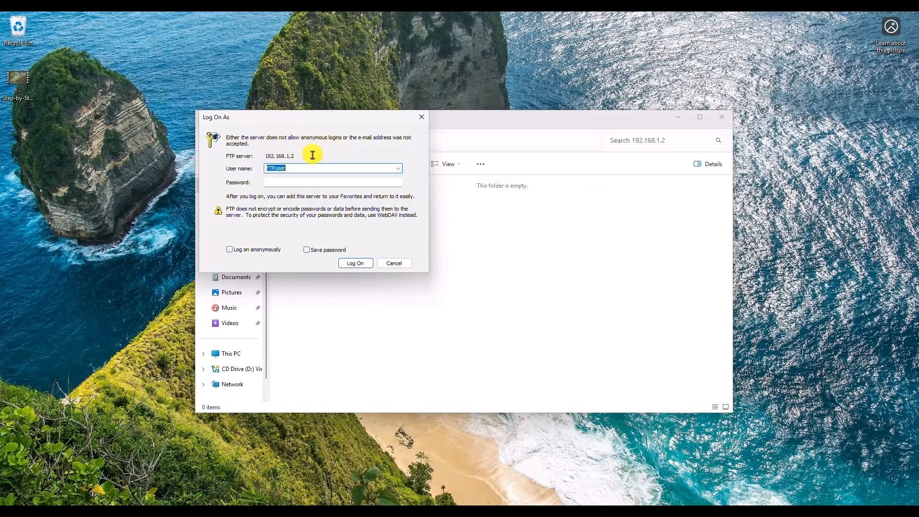
Log on to the FTP server as FTPuser and select all seven video files.
click(298, 156)
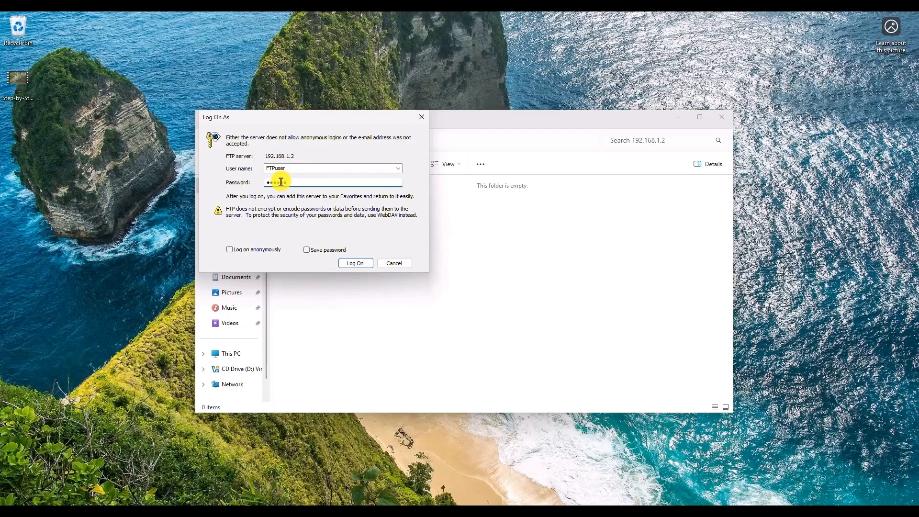
click(366, 262)
drag(335, 284, 617, 184)
click(574, 274)
drag(332, 296, 653, 171)
Copy the seven videos to the desktop, replacing the existing file, then cancel and close Explorer.
drag(618, 190, 826, 190)
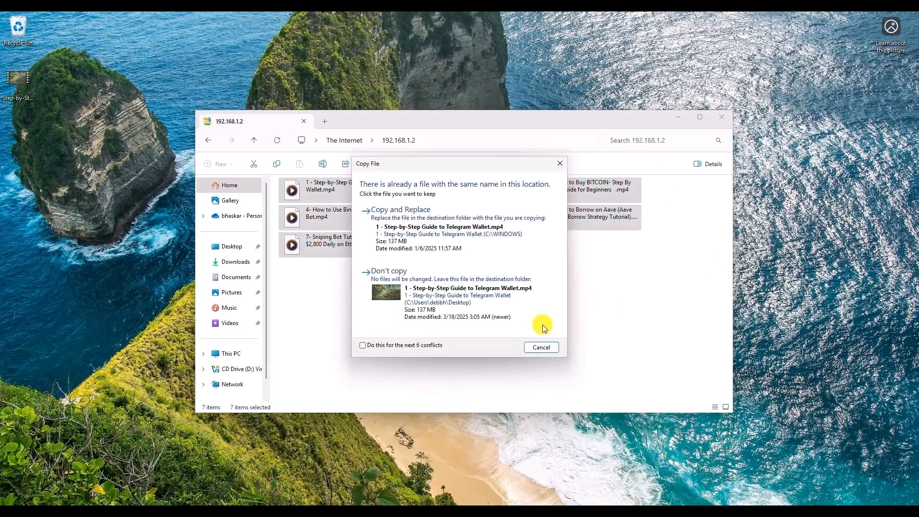
click(453, 220)
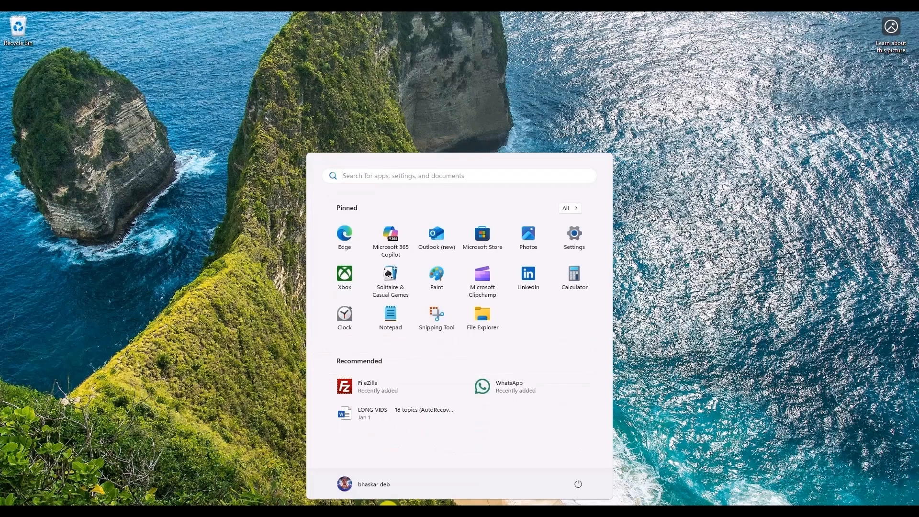
click(473, 512)
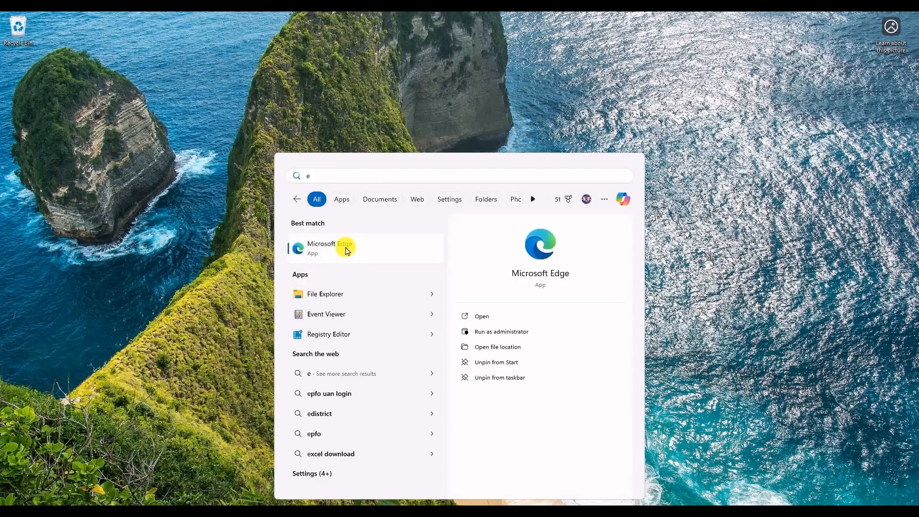
Launch Edge, search for 'filezilla' and open the official filezilla-project.org site.
click(344, 246)
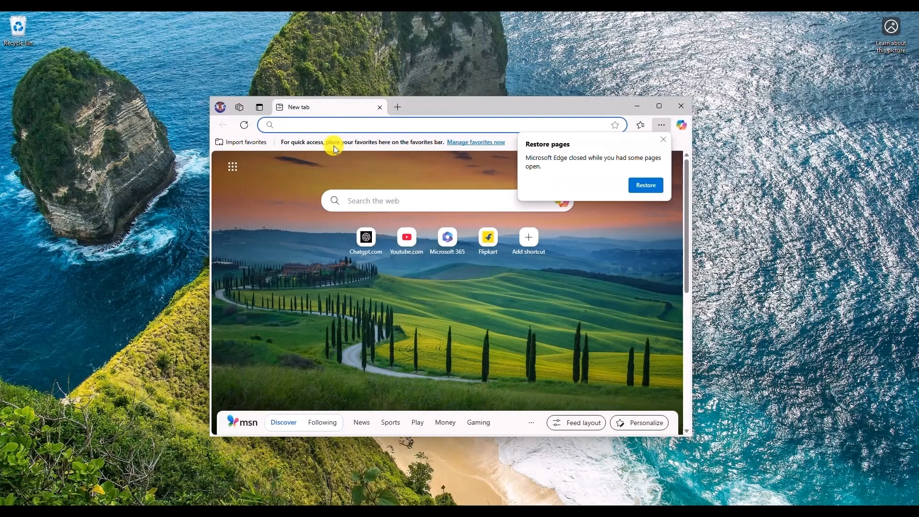
click(318, 127)
text(filezilla)
key(Return)
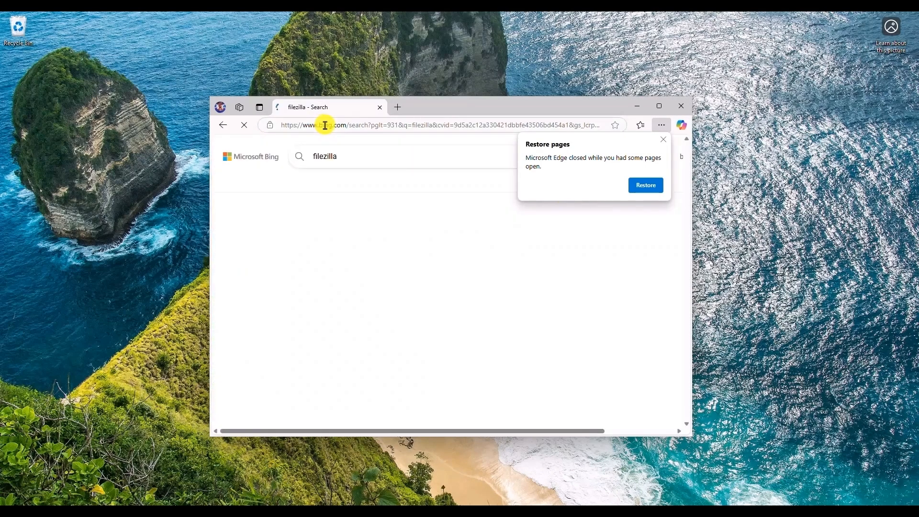
click(663, 140)
click(385, 310)
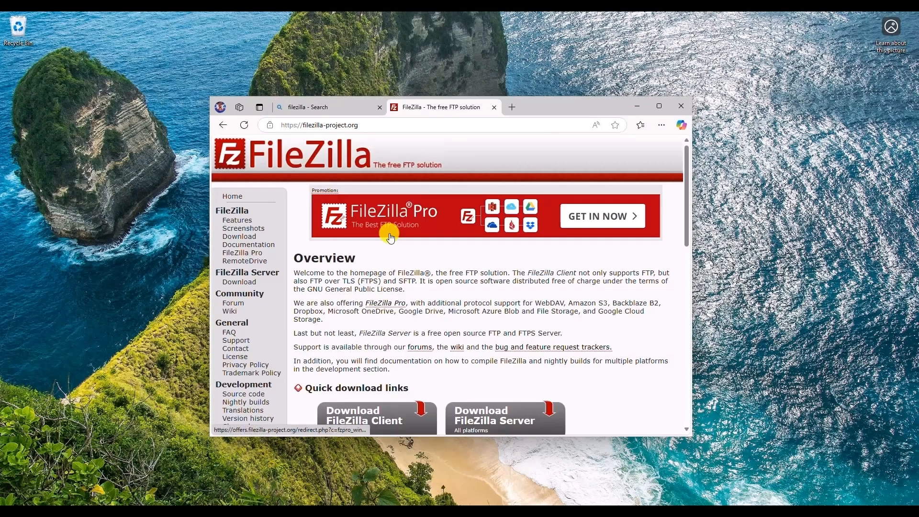
Start the free FileZilla Client download for Windows, then minimize Edge.
scroll(359, 301, down, 3)
click(344, 278)
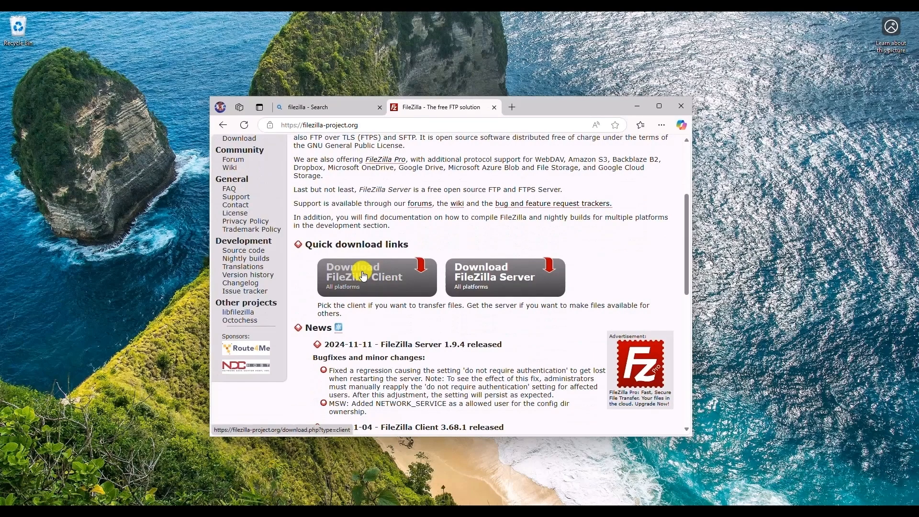
click(343, 326)
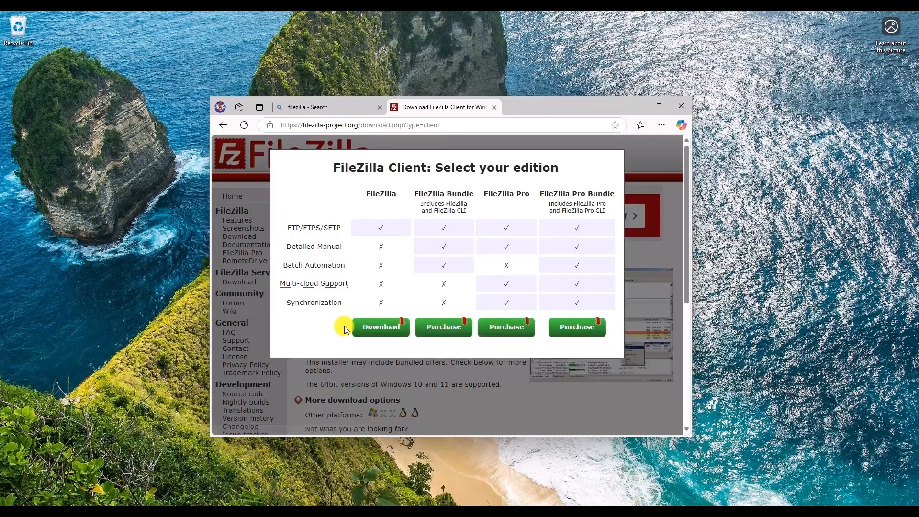
click(378, 325)
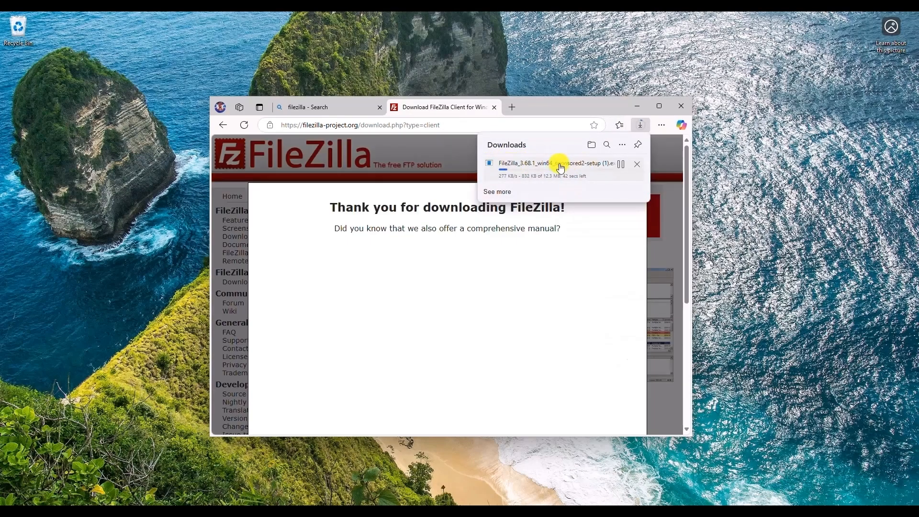
click(668, 168)
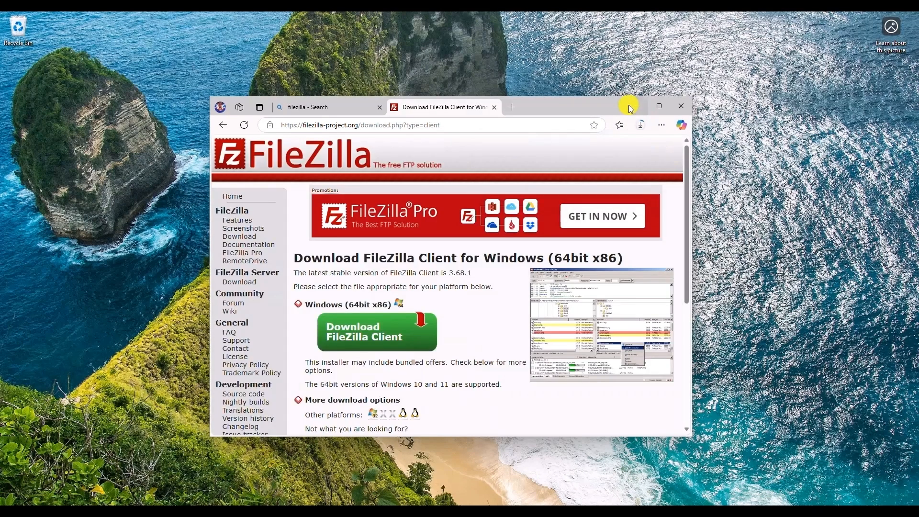
click(631, 107)
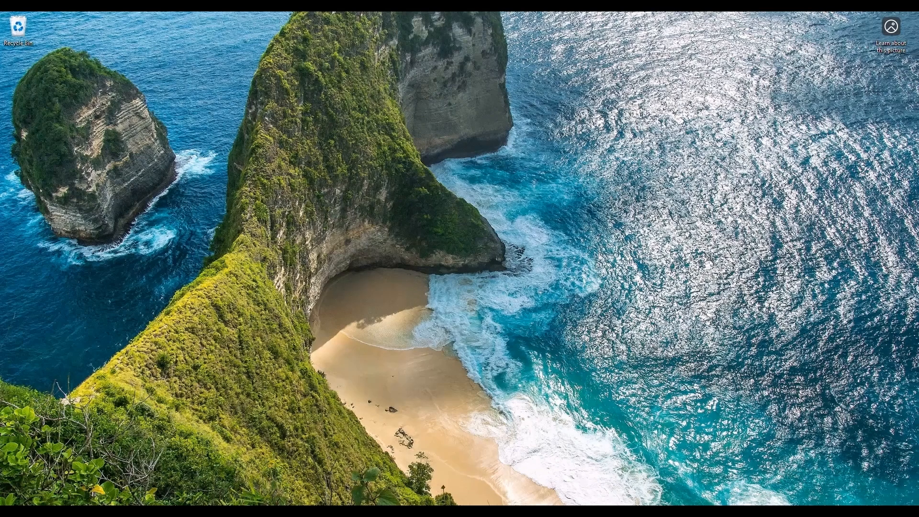
Launch FileZilla and enter host 192.168.1.2 with username FTPuser.
click(398, 510)
click(356, 389)
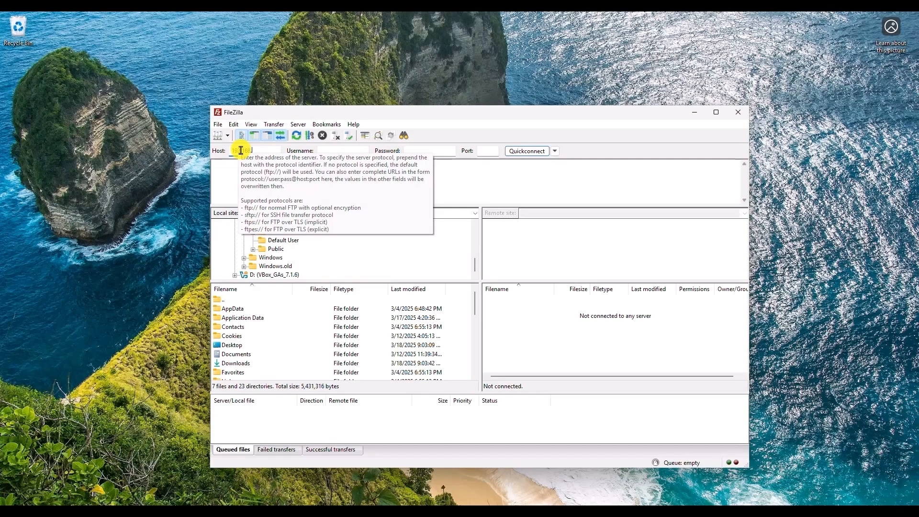
click(240, 150)
text(192.168.1.2)
click(337, 151)
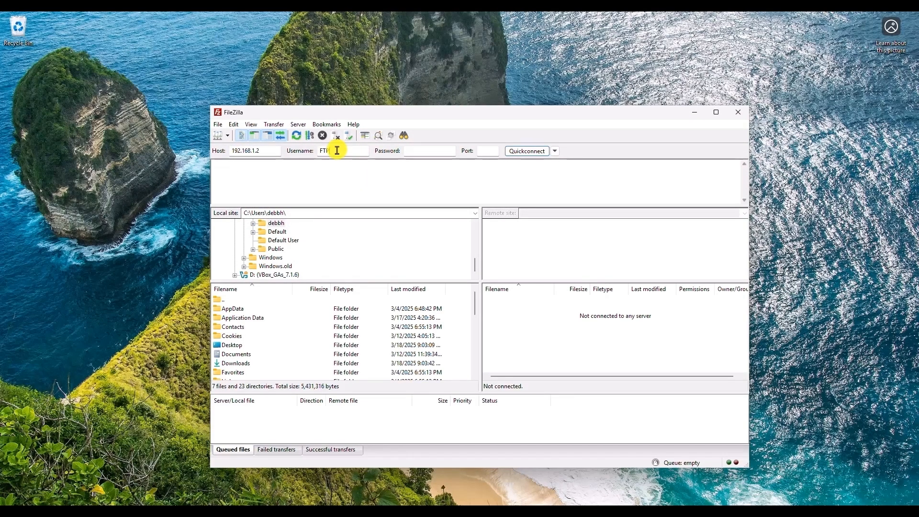
text(FTPuser)
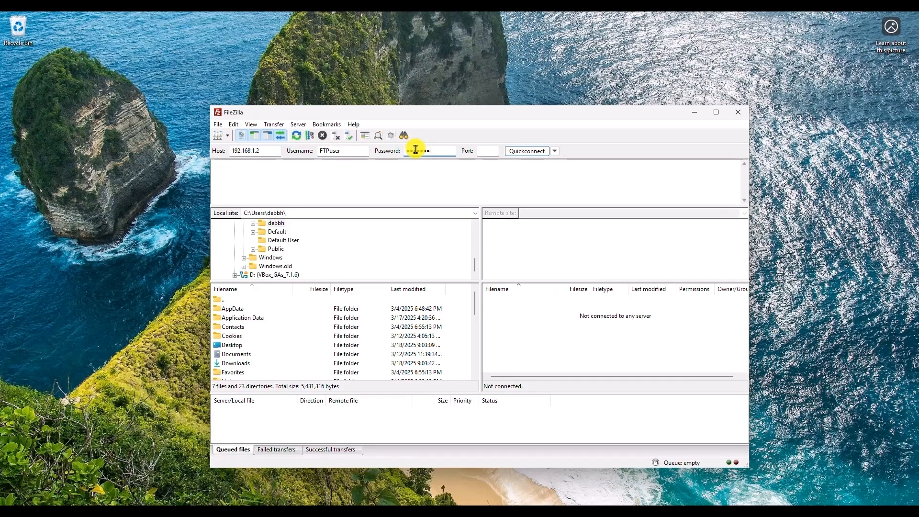
Quickconnect on port 21 and accept the insecure plain-FTP warning.
click(496, 151)
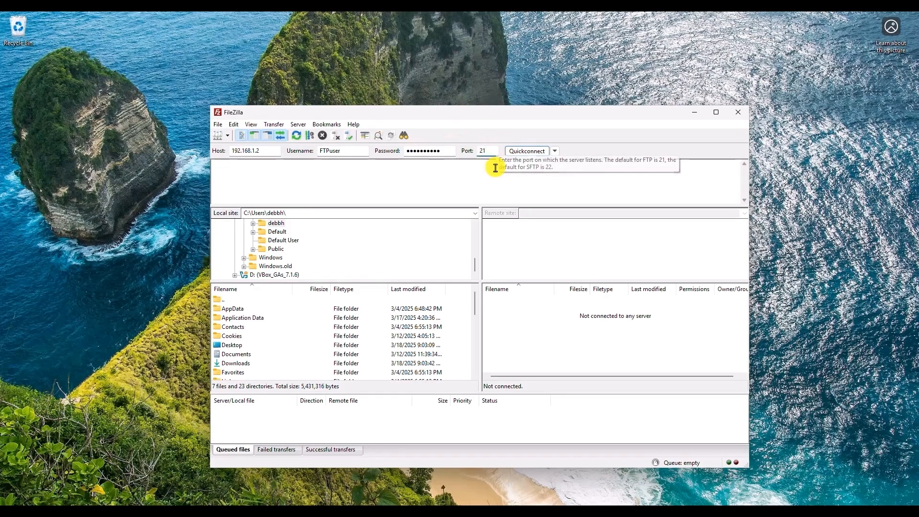
click(540, 152)
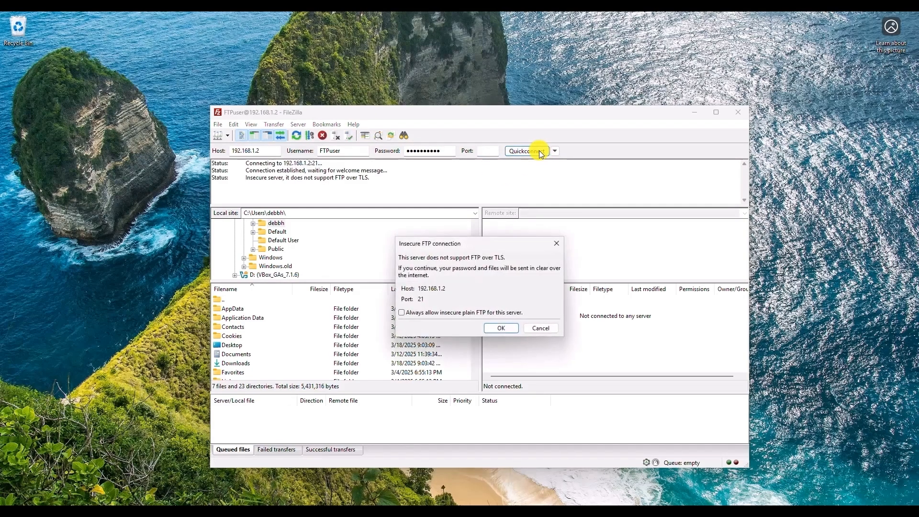
click(499, 328)
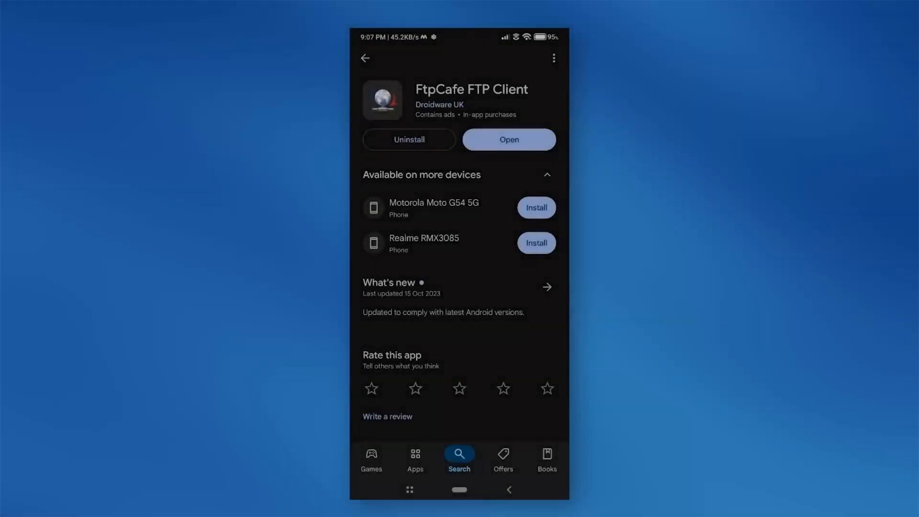
click(509, 139)
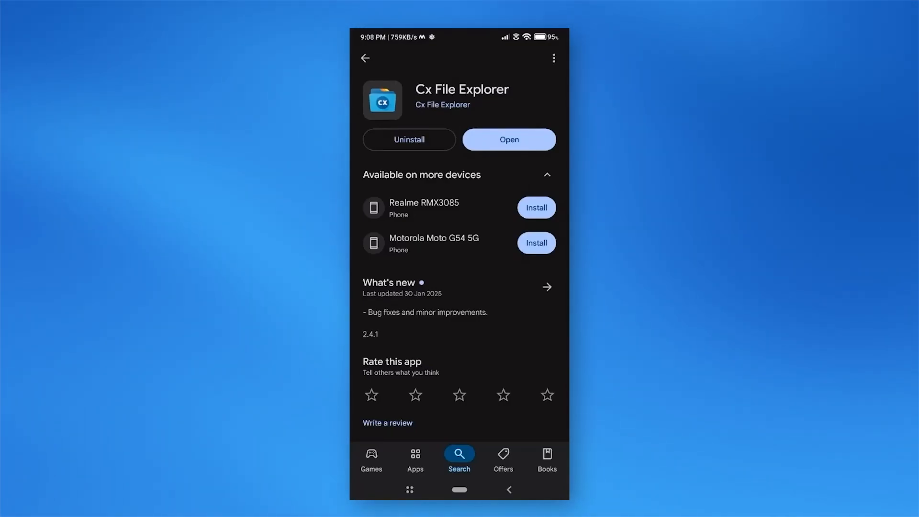
Open Cx File Explorer and start a new remote FTP location on port 21.
click(509, 140)
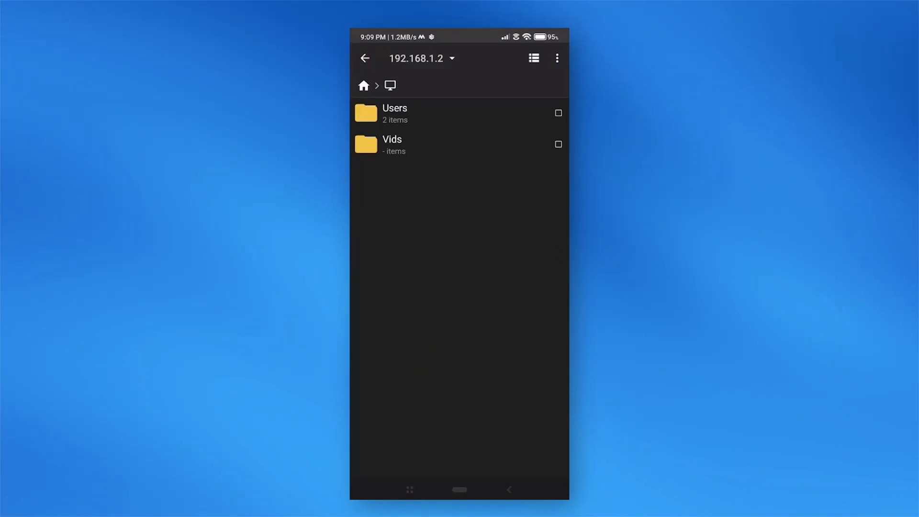
click(397, 139)
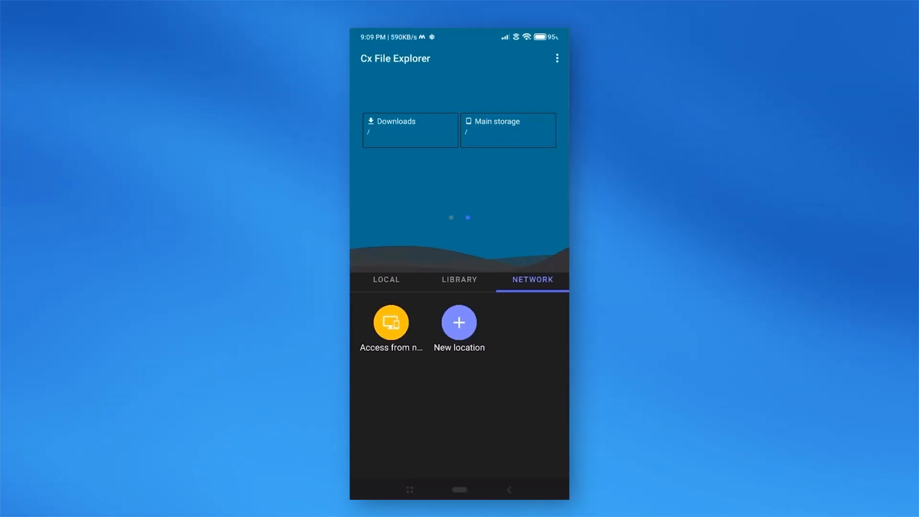
click(458, 322)
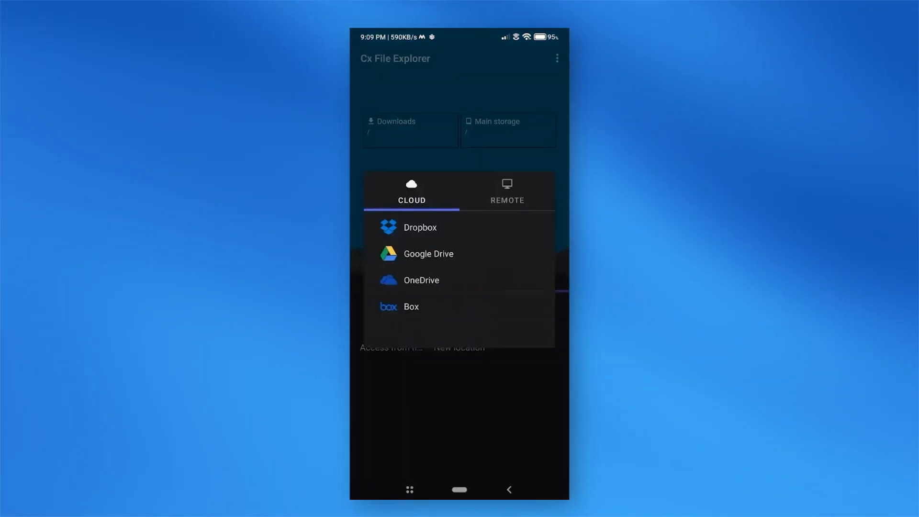
click(507, 192)
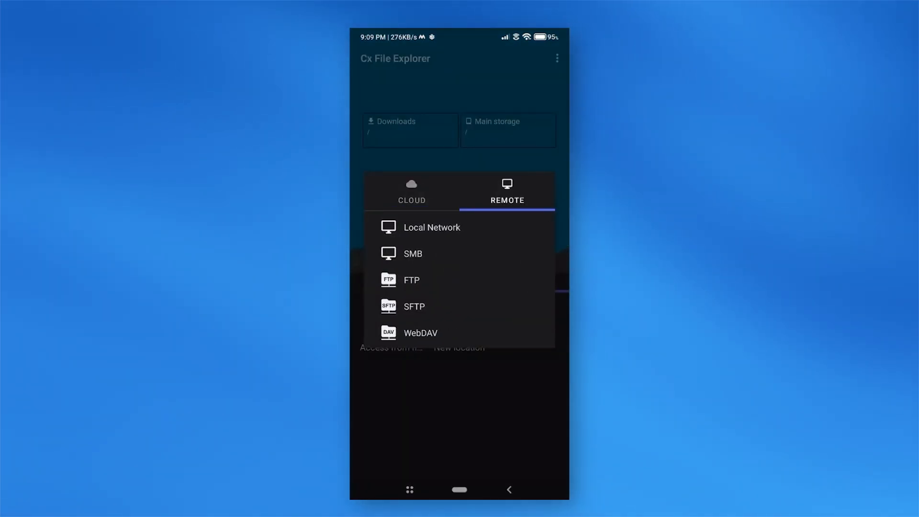
click(411, 279)
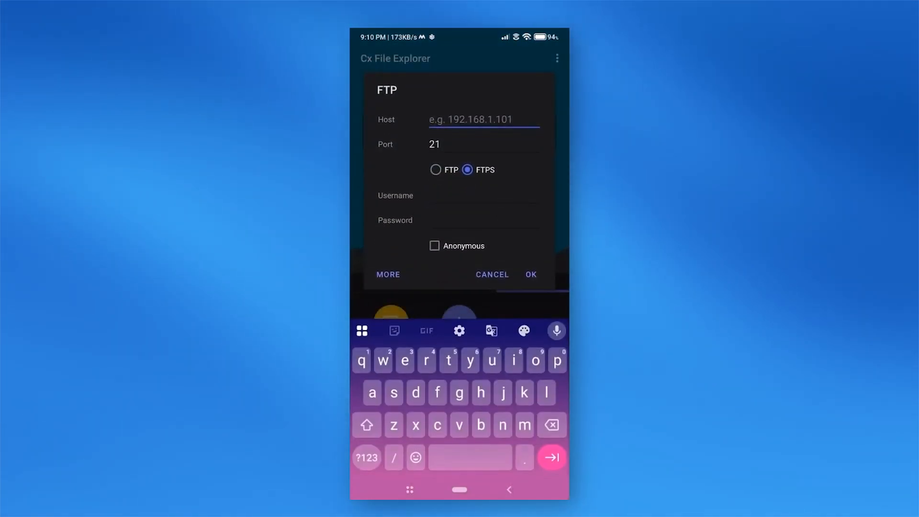
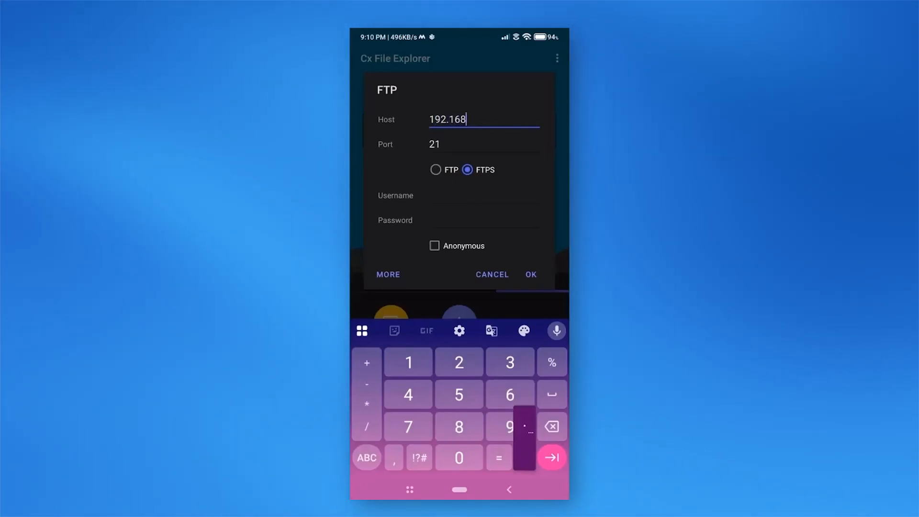
Enter host 192.168.1.2, username FTPuser and the account password, then connect.
key(Tab)
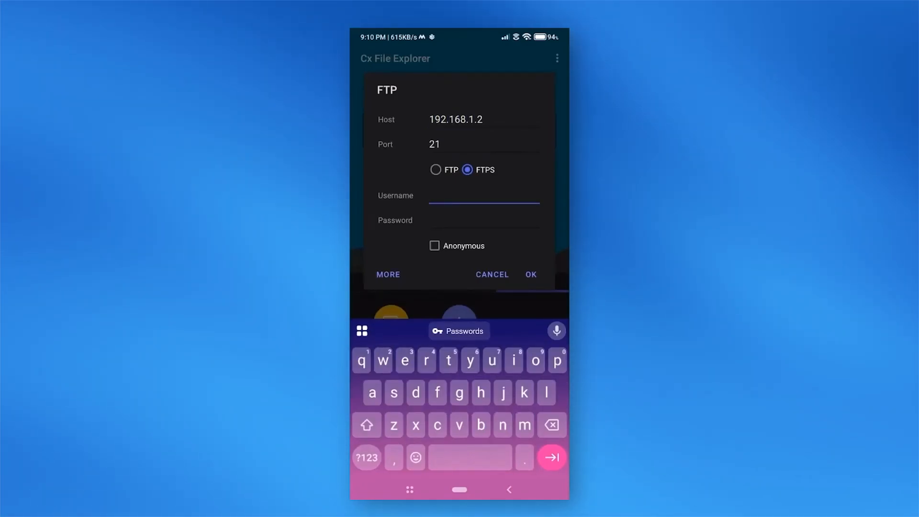
key(Tab)
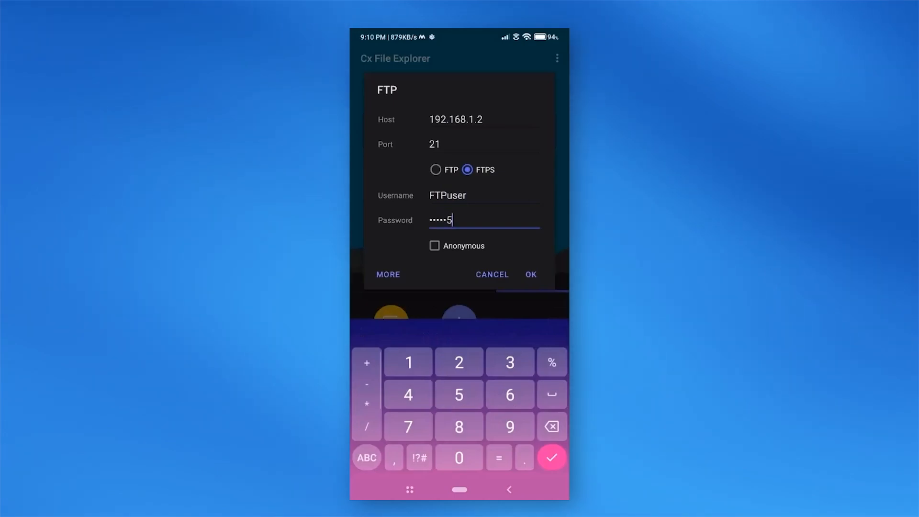
click(467, 220)
click(388, 274)
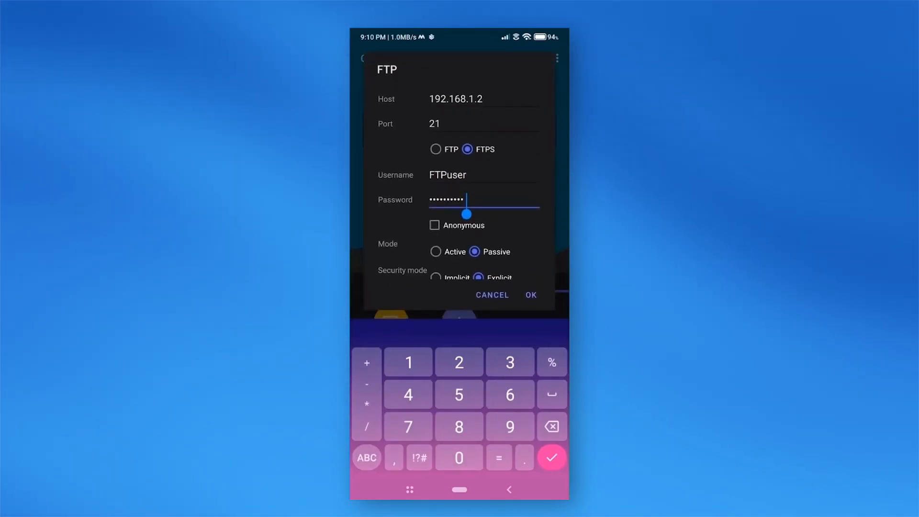
click(530, 294)
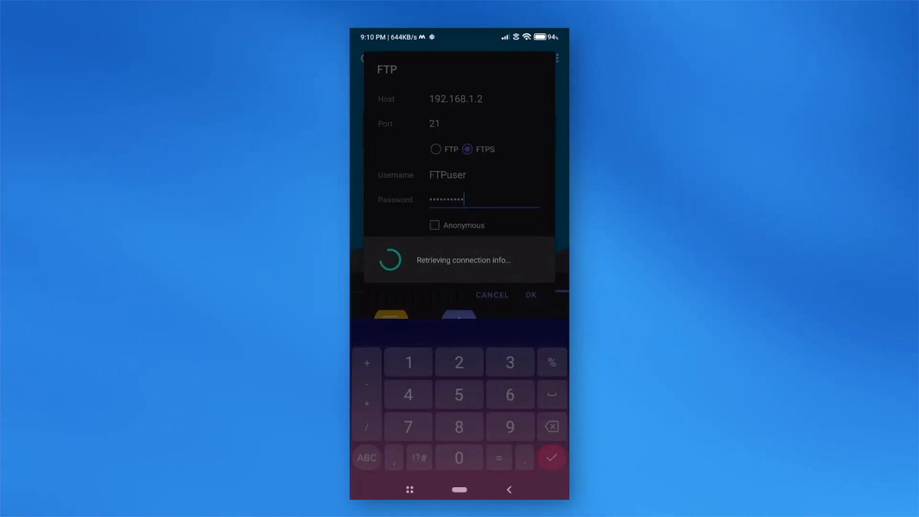